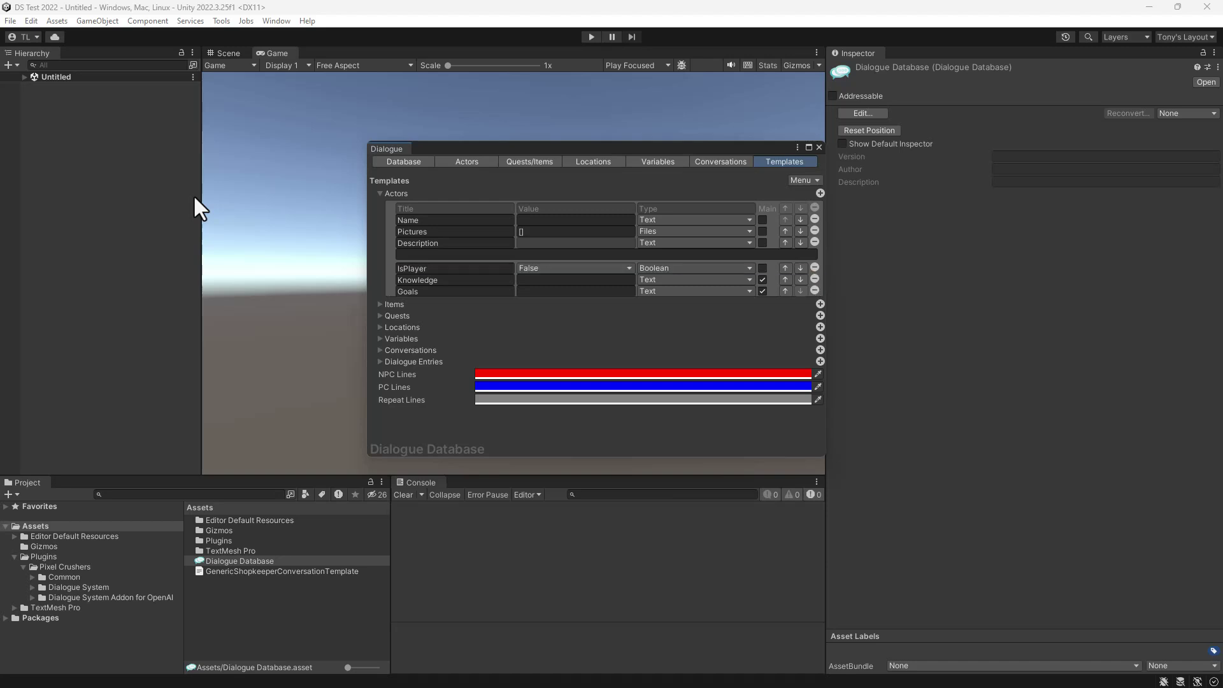
# Review the Generic Shopkeeper, Dizzleflix and Scarlan the Destroyer actors' descriptions and knowledge.
pyautogui.click(464, 163)
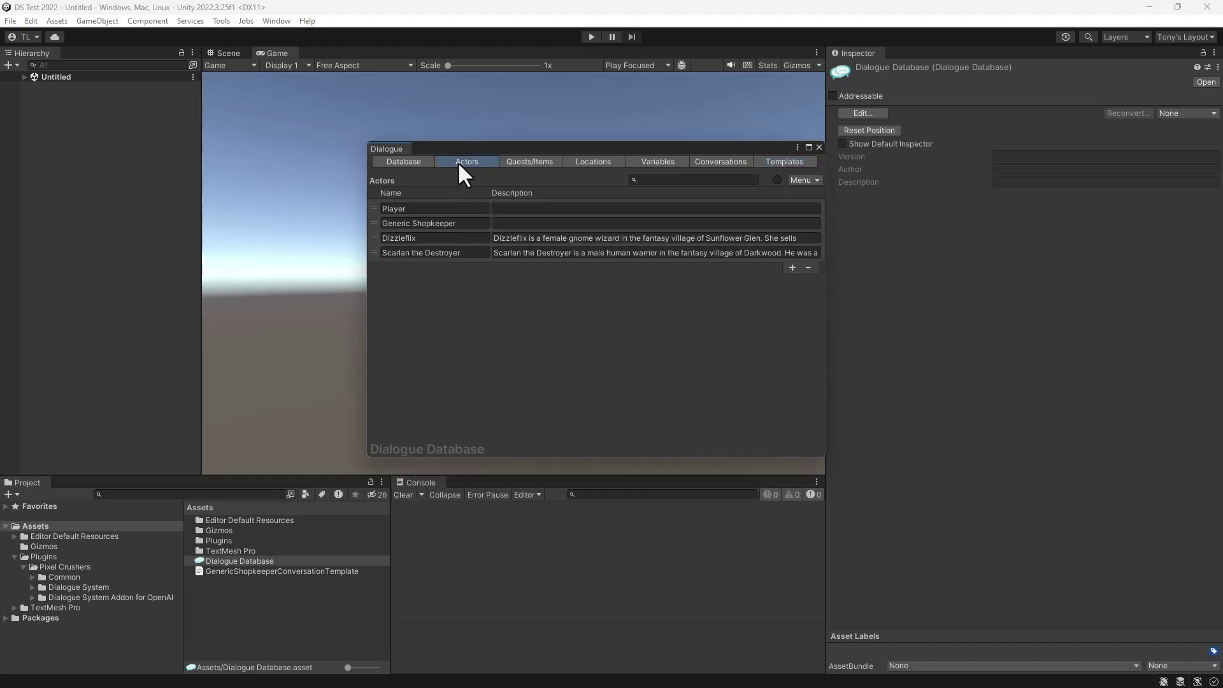
pyautogui.click(372, 229)
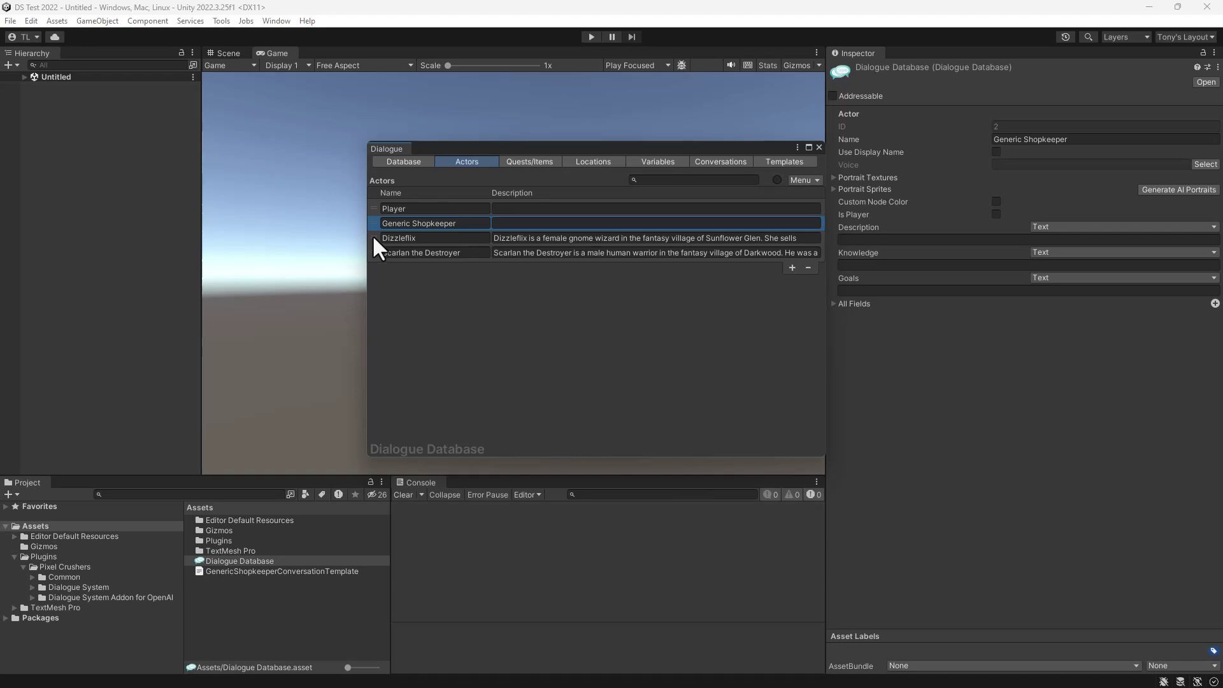
pyautogui.click(373, 236)
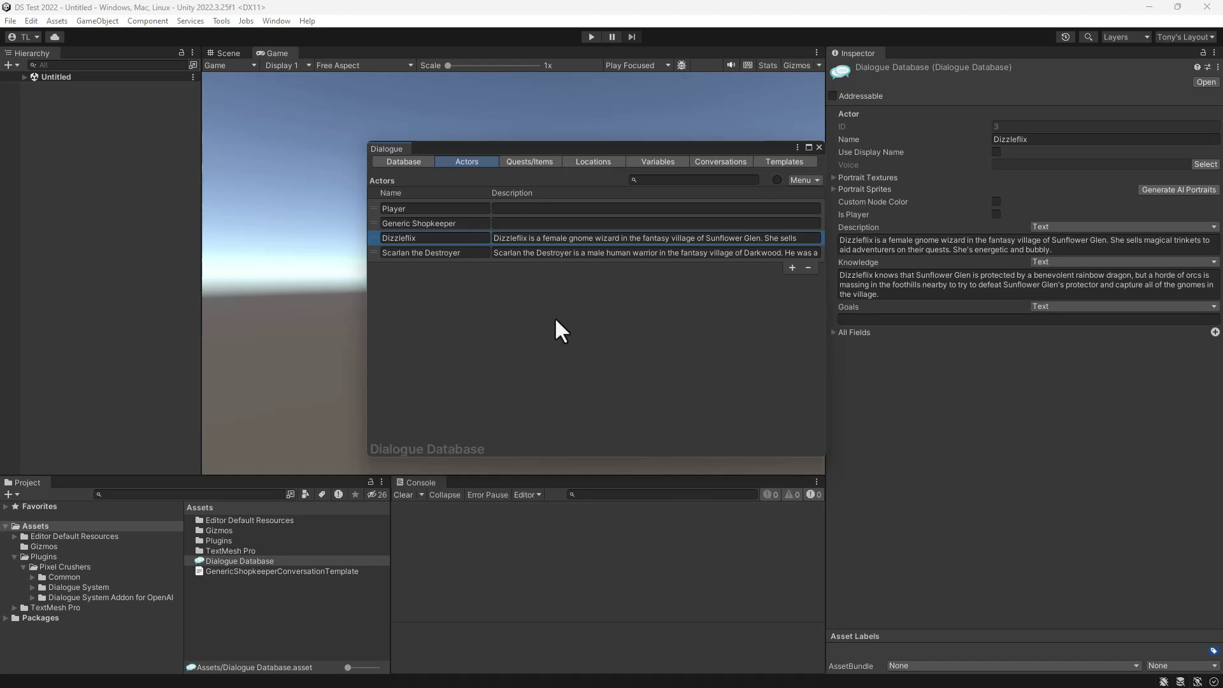
pyautogui.click(375, 252)
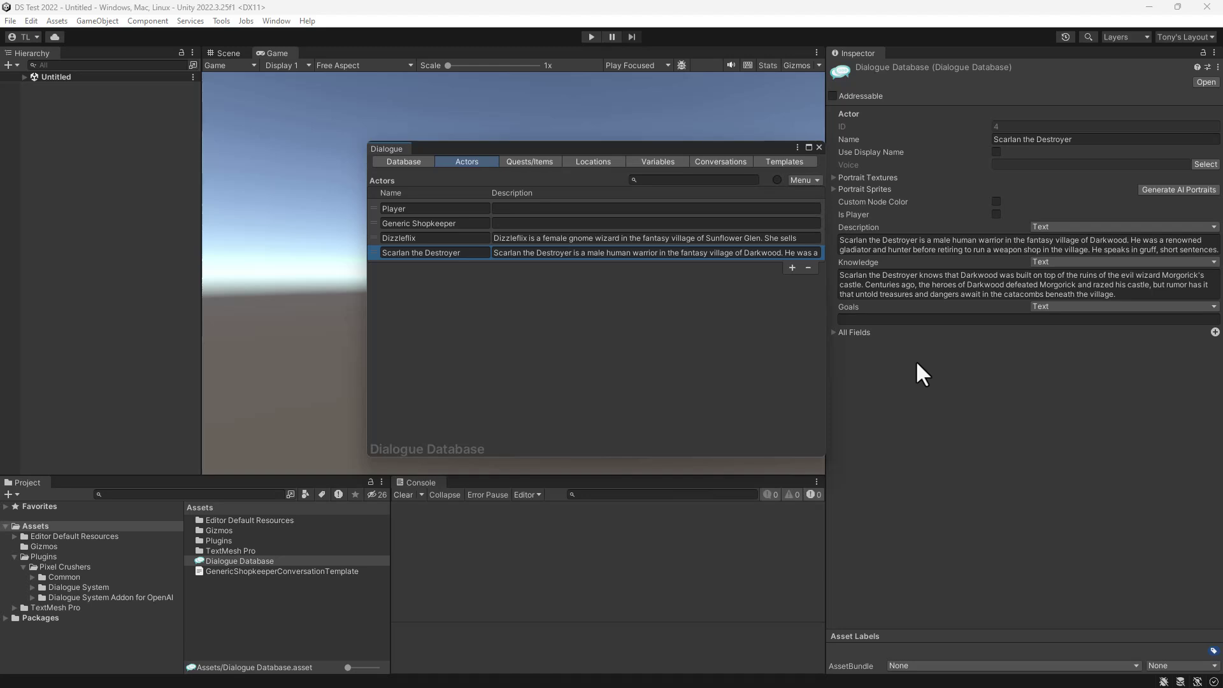
# Load the Generic Shopkeeper conversation graph and inspect the shopkeeper's greeting entry.
pyautogui.click(721, 163)
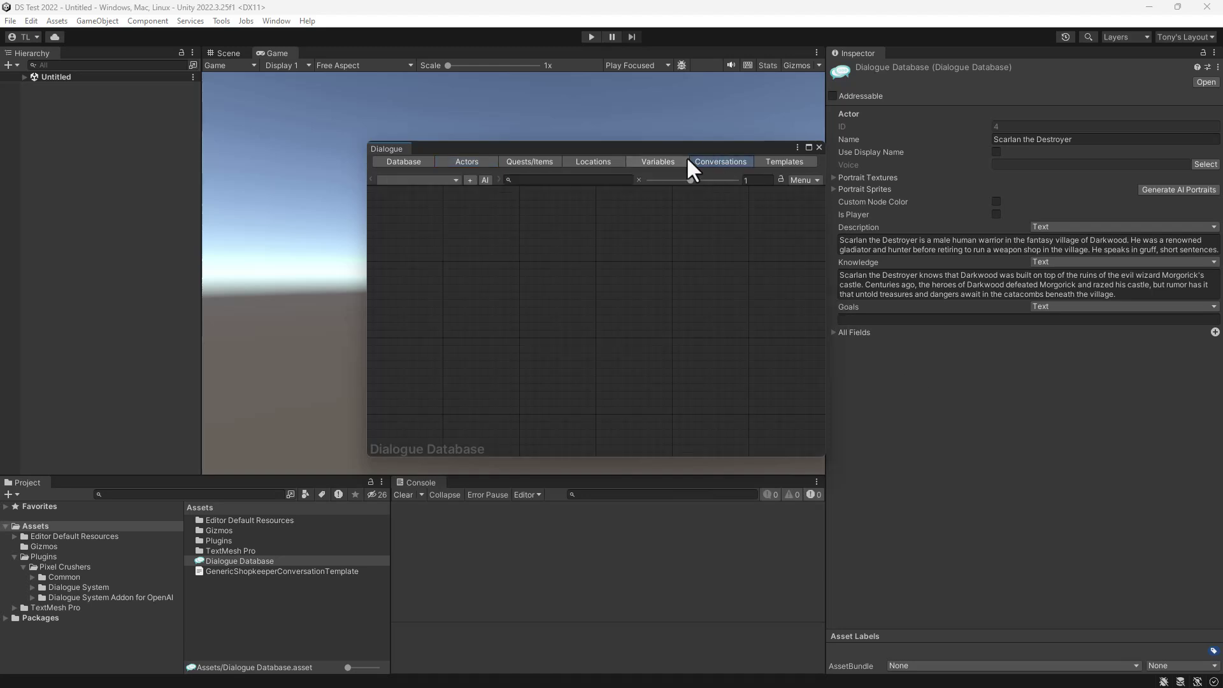
pyautogui.click(412, 181)
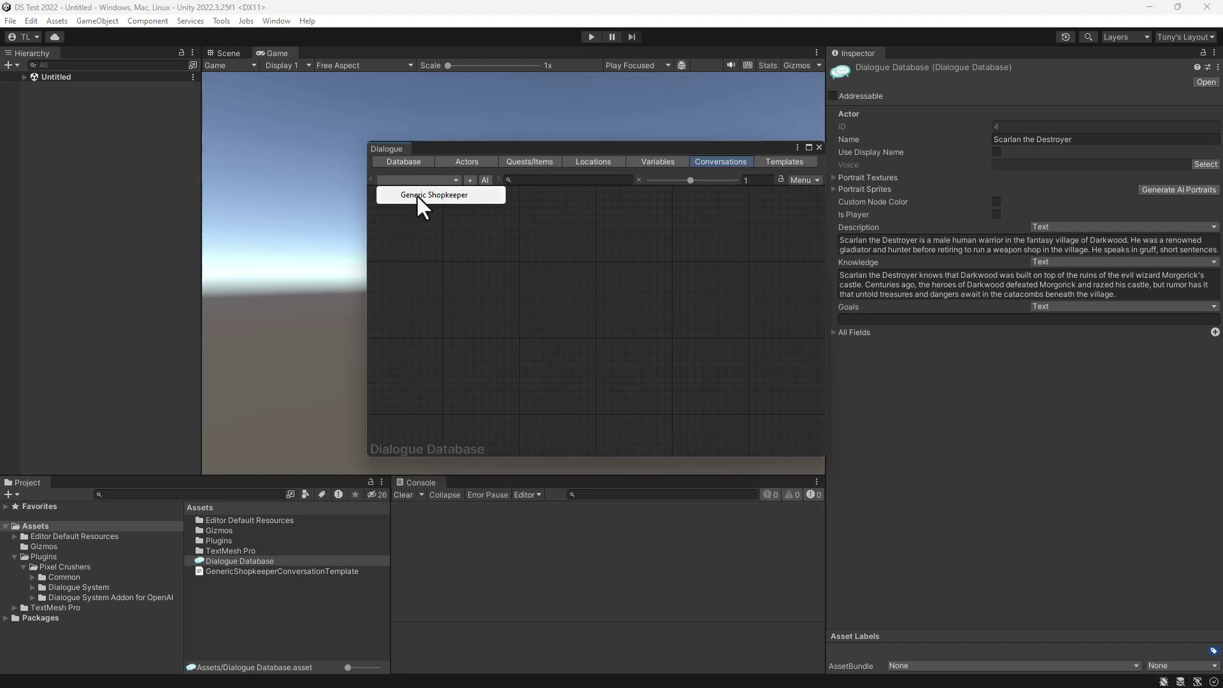
pyautogui.click(417, 194)
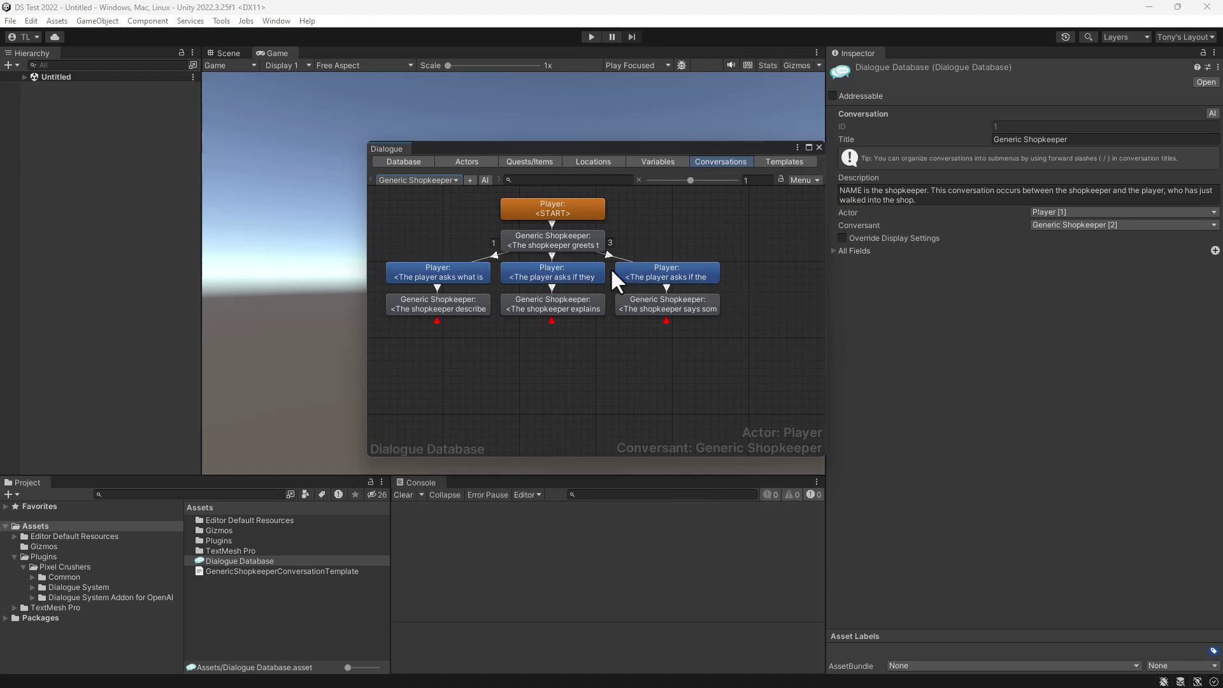
pyautogui.click(551, 240)
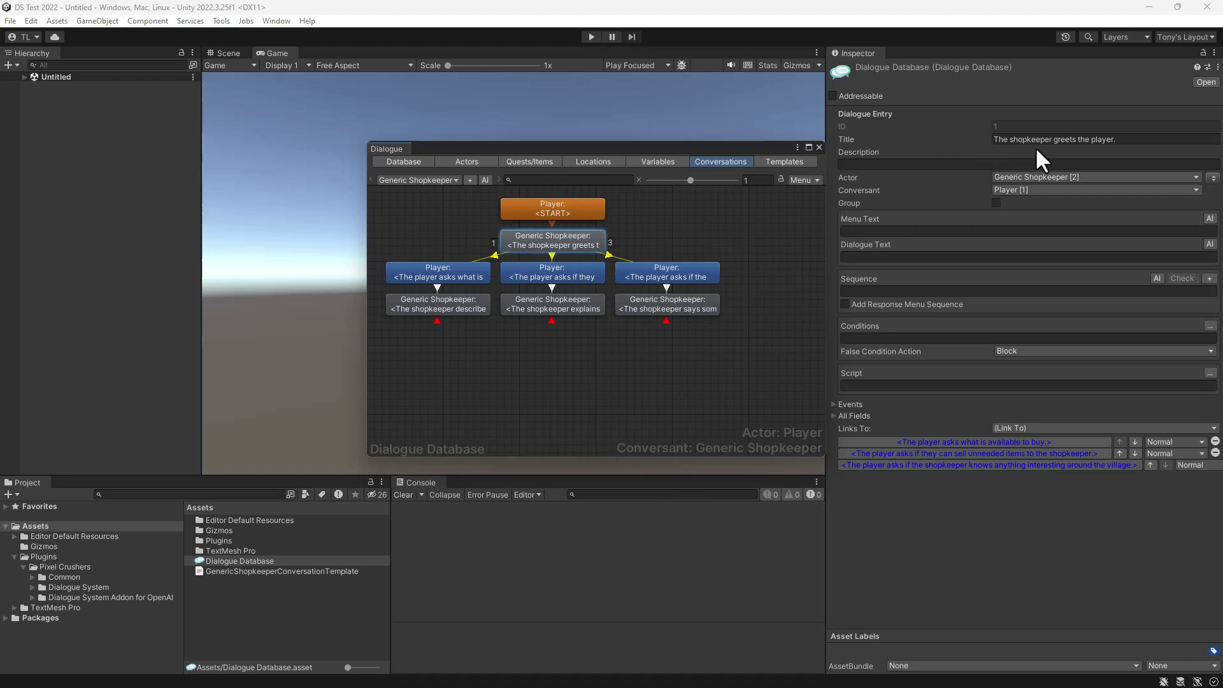
pyautogui.click(445, 278)
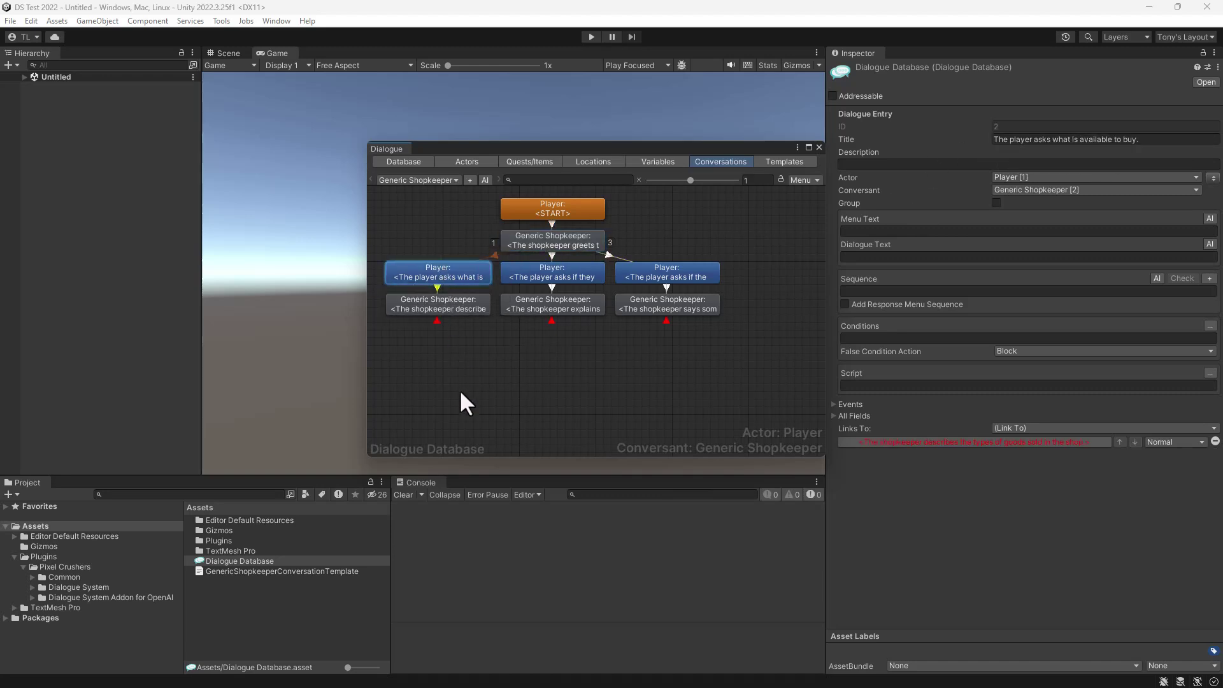
pyautogui.click(442, 308)
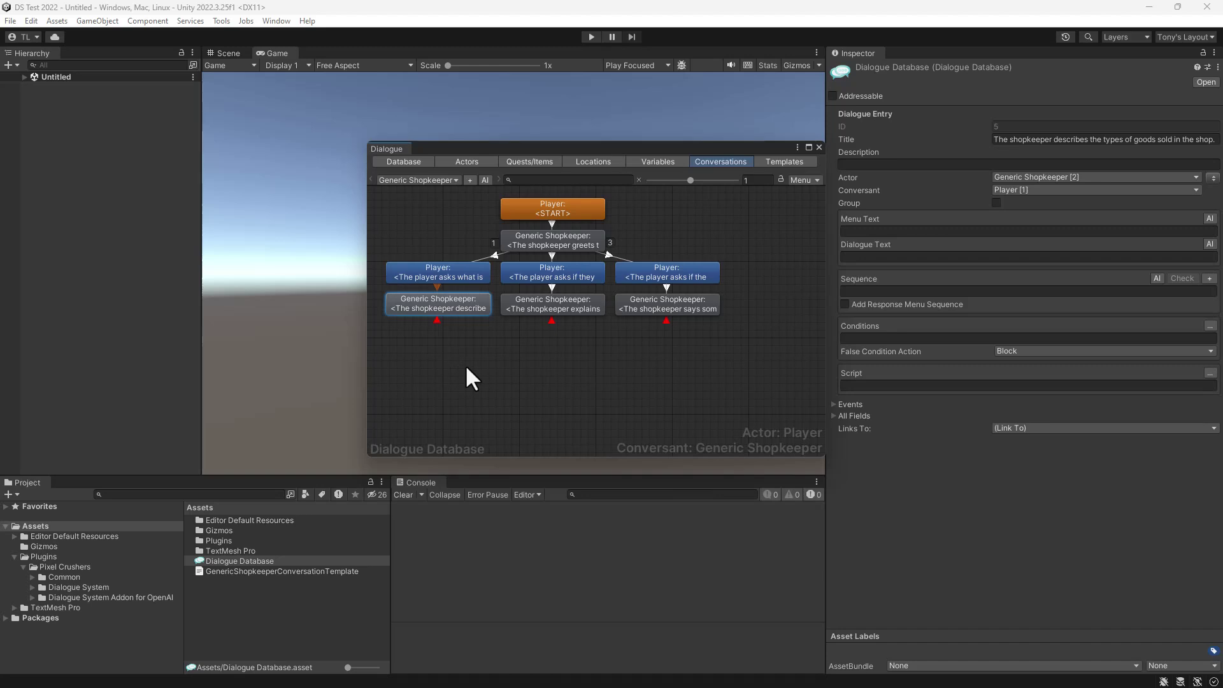
pyautogui.click(586, 304)
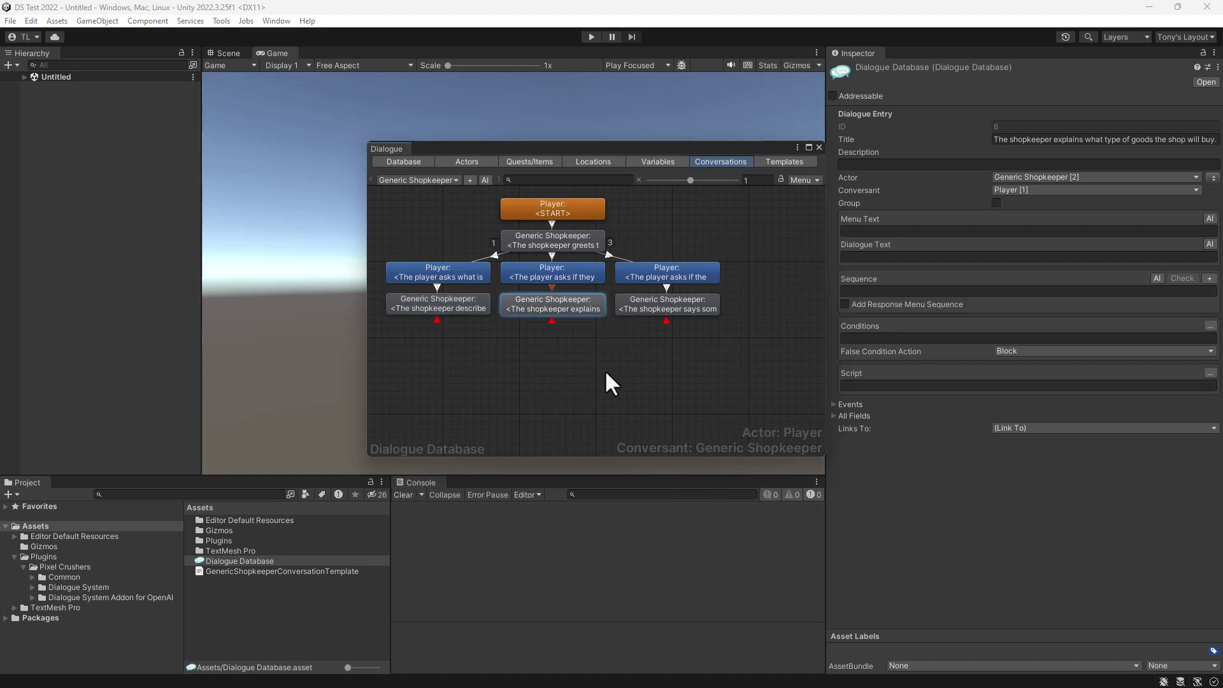
pyautogui.click(659, 309)
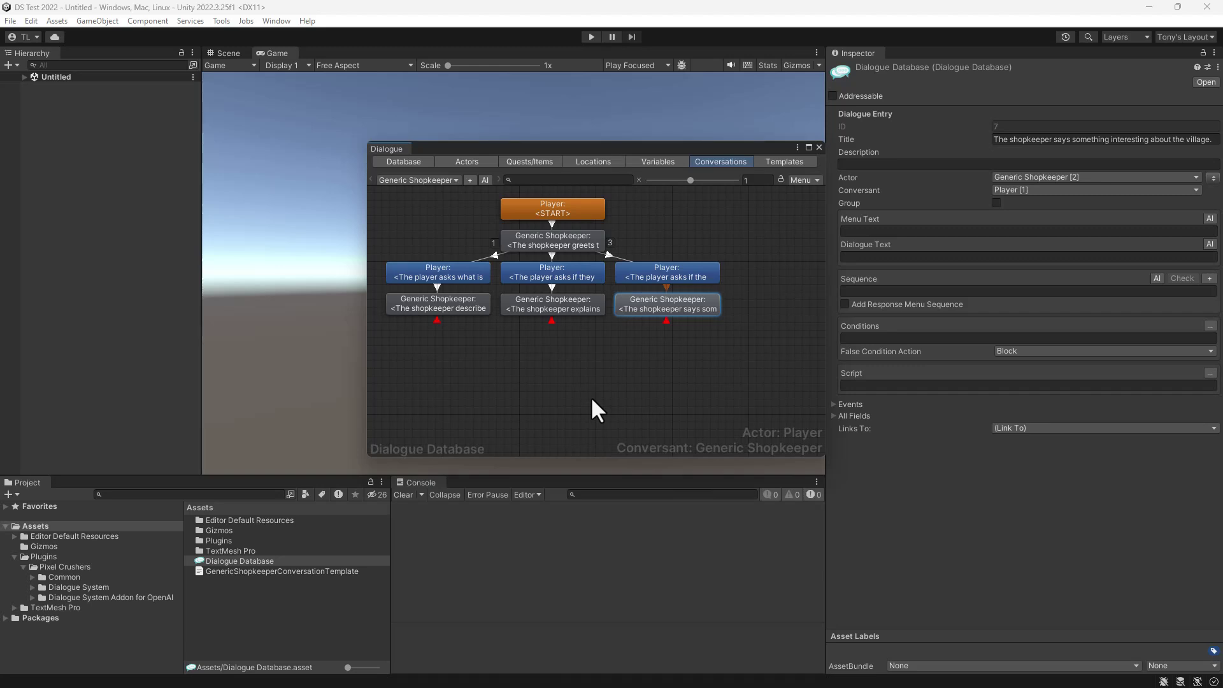
pyautogui.rightClick(584, 342)
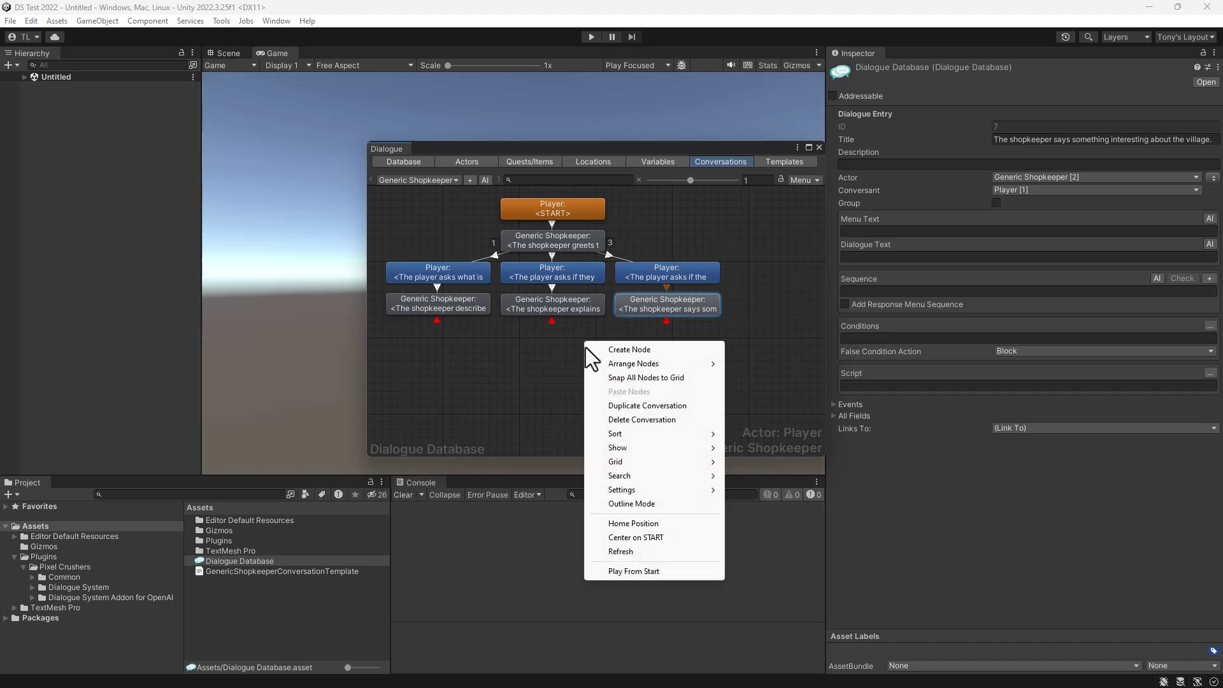
# Create conversation 'Generic Shopkeeper 1' from the GenericShopkeeperConversationTemplate JSON file.
pyautogui.click(542, 383)
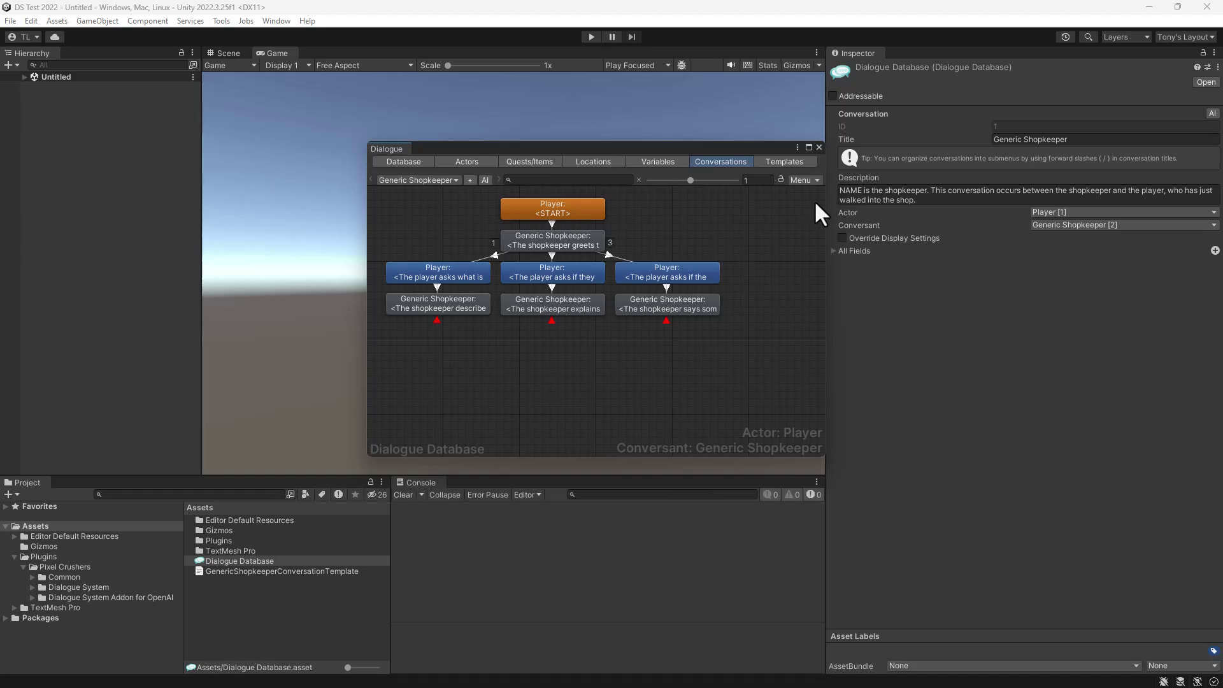
pyautogui.click(800, 180)
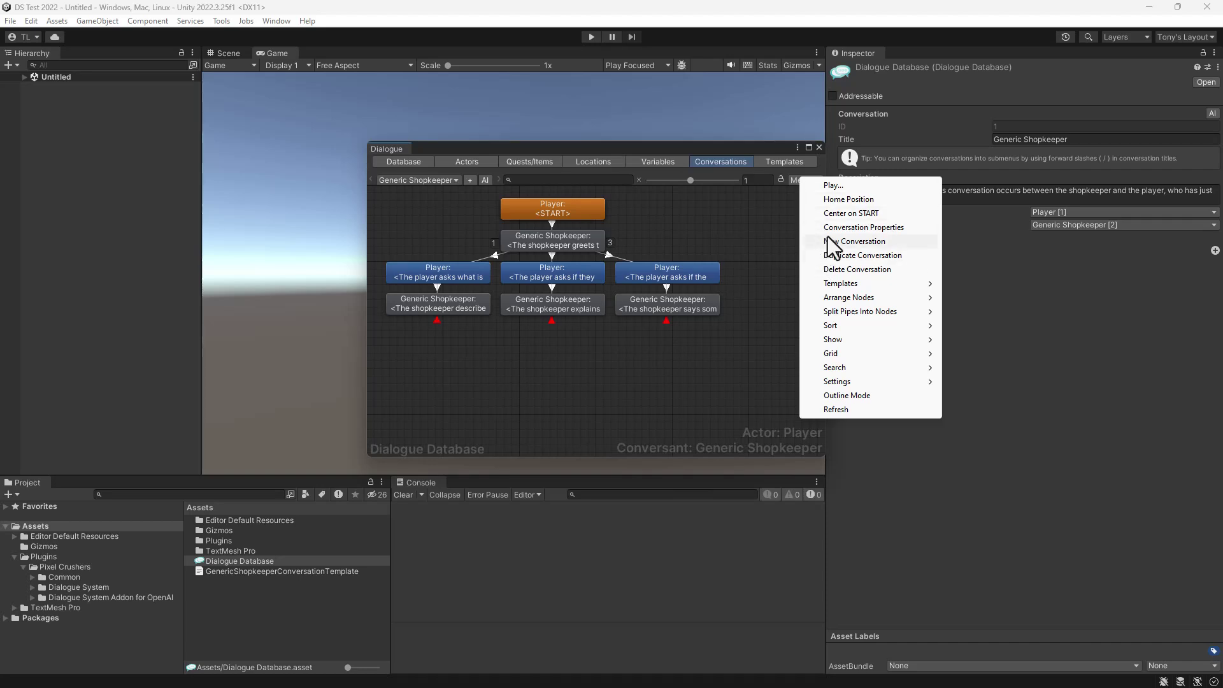
pyautogui.moveTo(827, 285)
pyautogui.moveTo(984, 285)
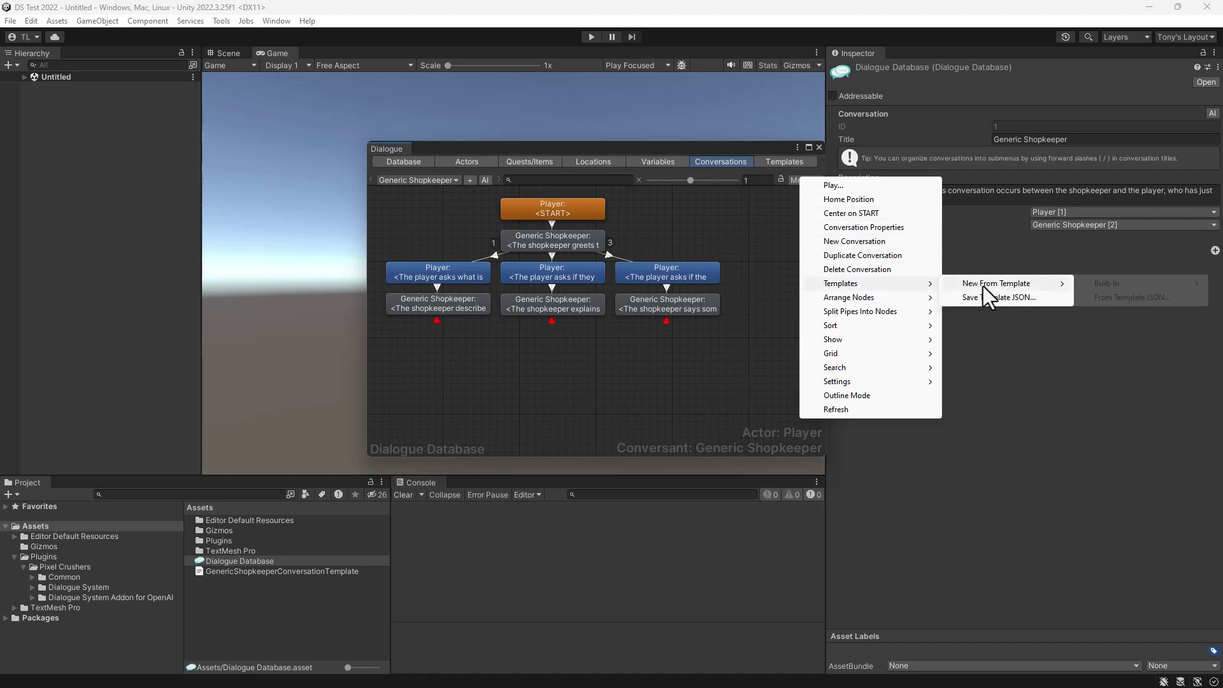
pyautogui.click(1112, 297)
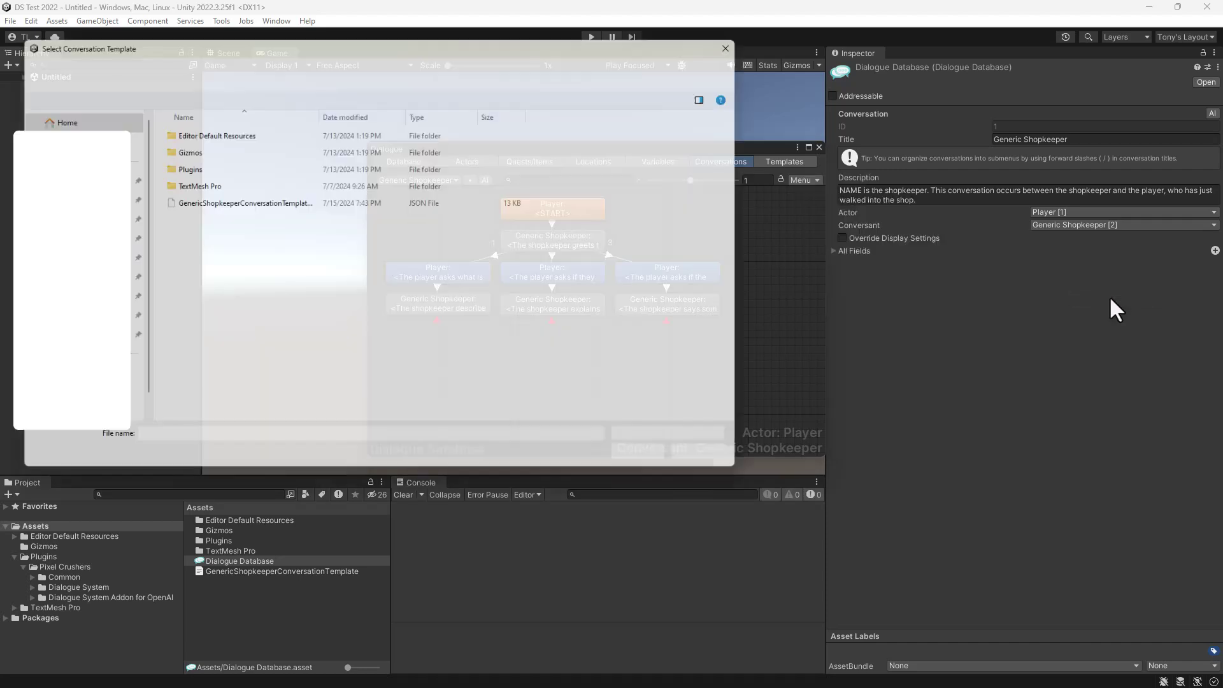
pyautogui.doubleClick(235, 202)
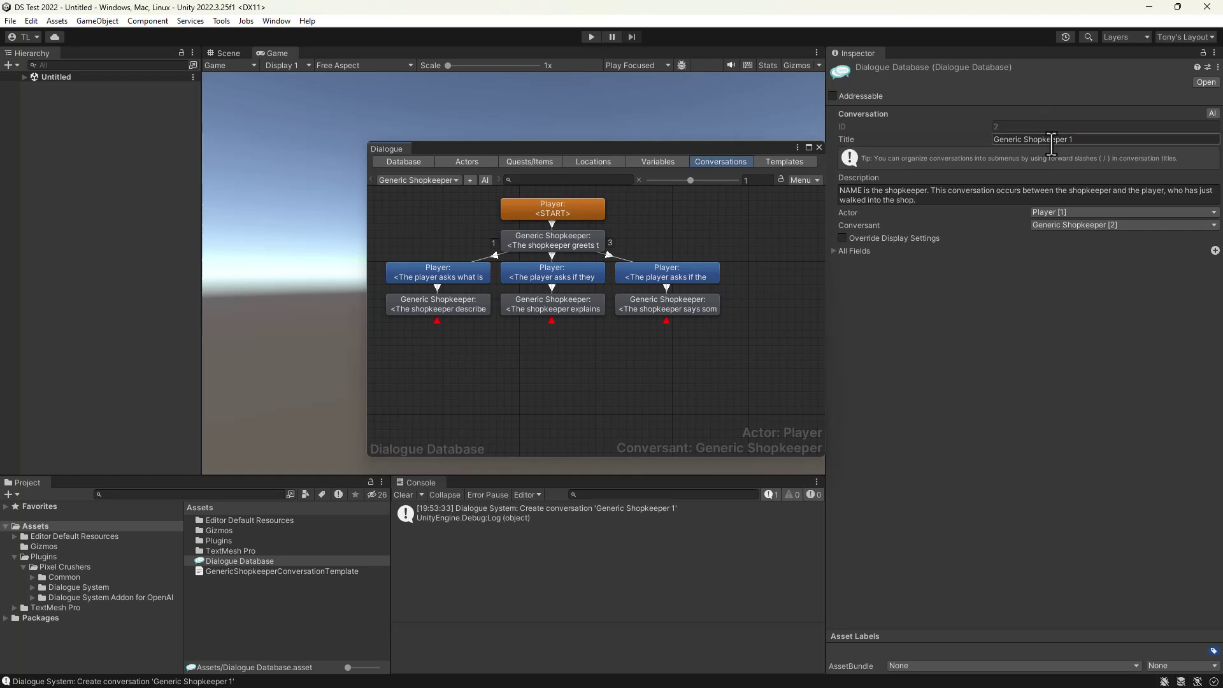
pyautogui.click(464, 162)
# Title the new conversation Dizzleflix and set Dizzleflix as its conversant.
pyautogui.click(431, 238)
pyautogui.hotkey('ctrl', 'c')
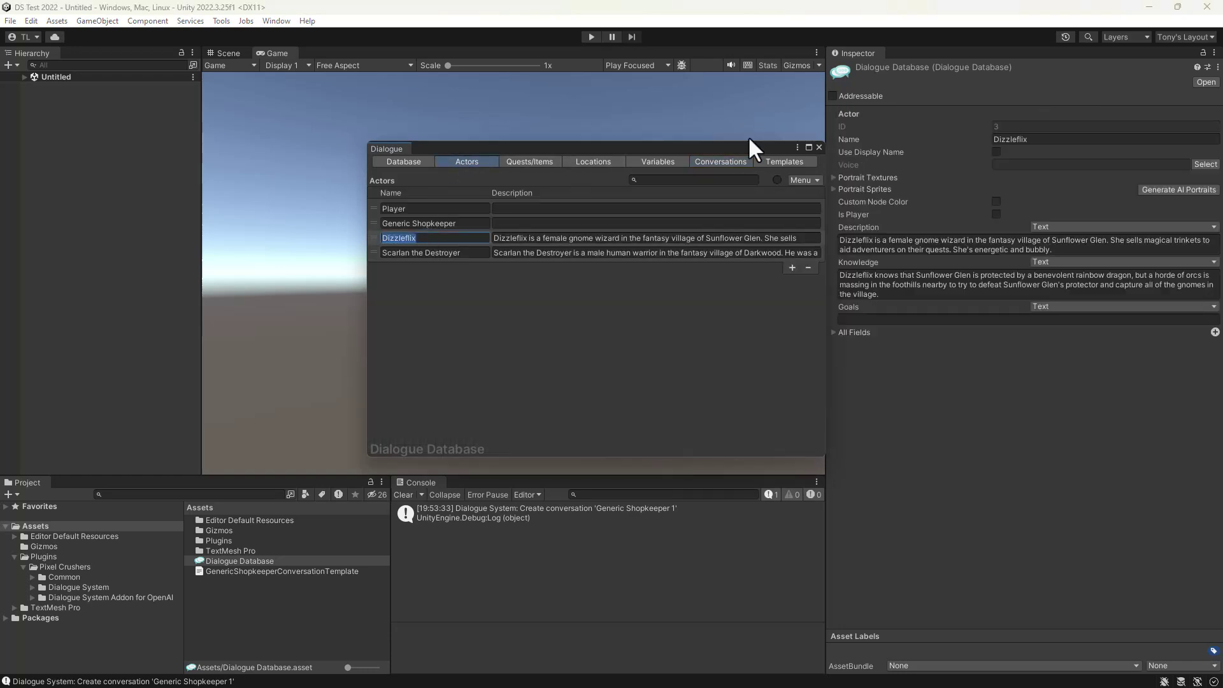
pyautogui.click(721, 163)
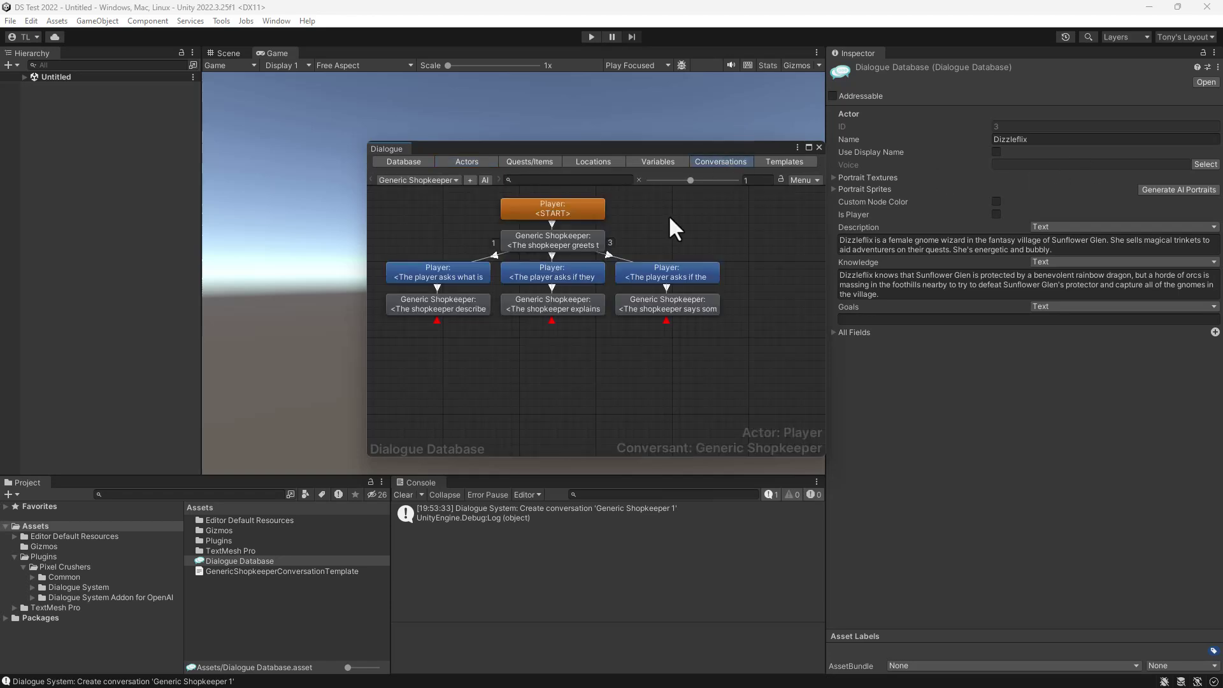
pyautogui.click(655, 377)
pyautogui.click(1085, 138)
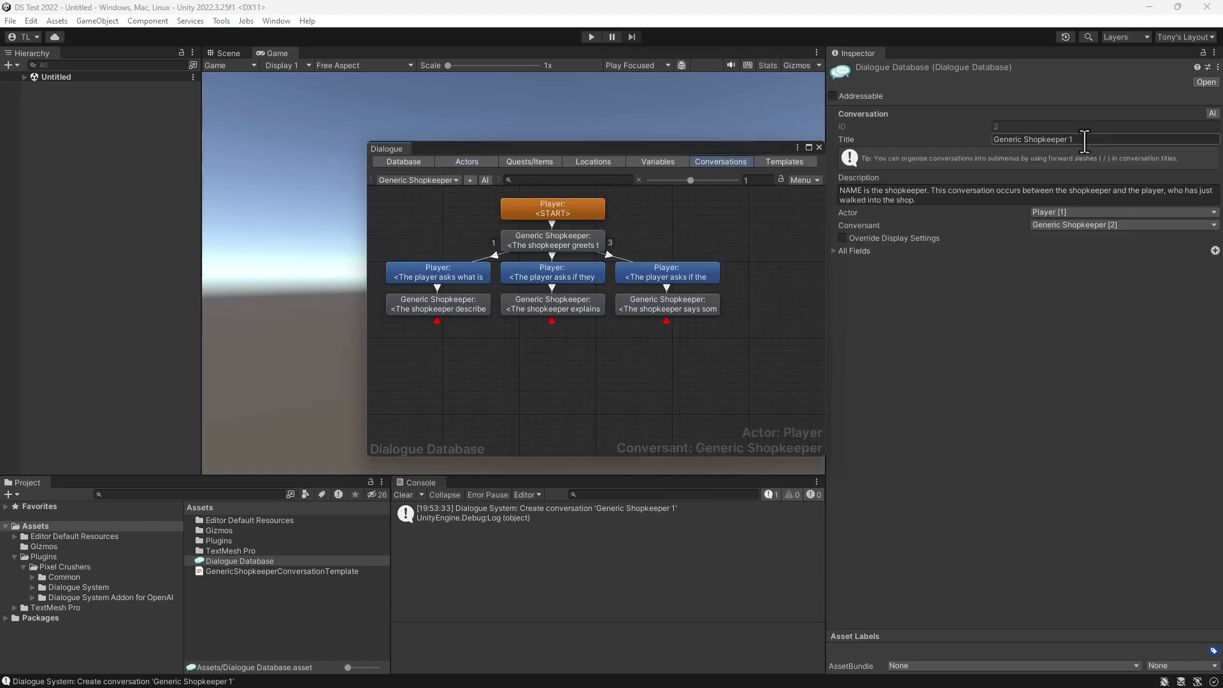
pyautogui.hotkey('ctrl', 'v')
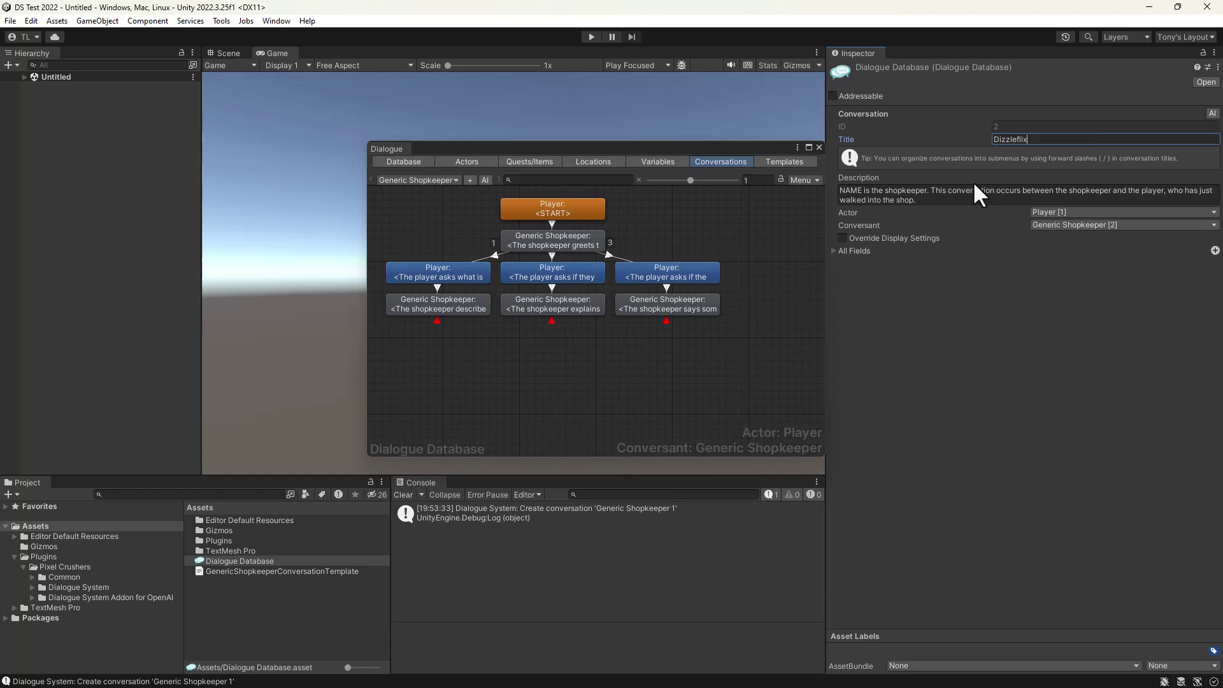
pyautogui.click(1061, 228)
pyautogui.click(1070, 280)
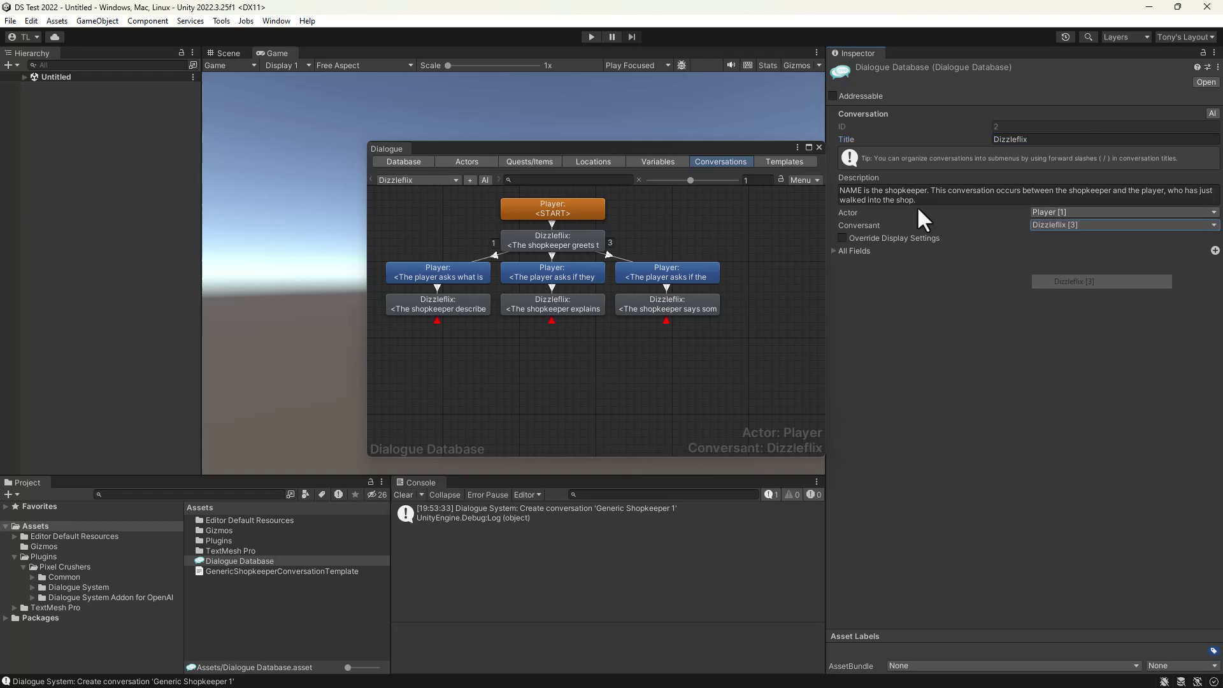
# Replace the NAME placeholder in the conversation description with Dizzleflix.
pyautogui.click(858, 198)
pyautogui.click(863, 202)
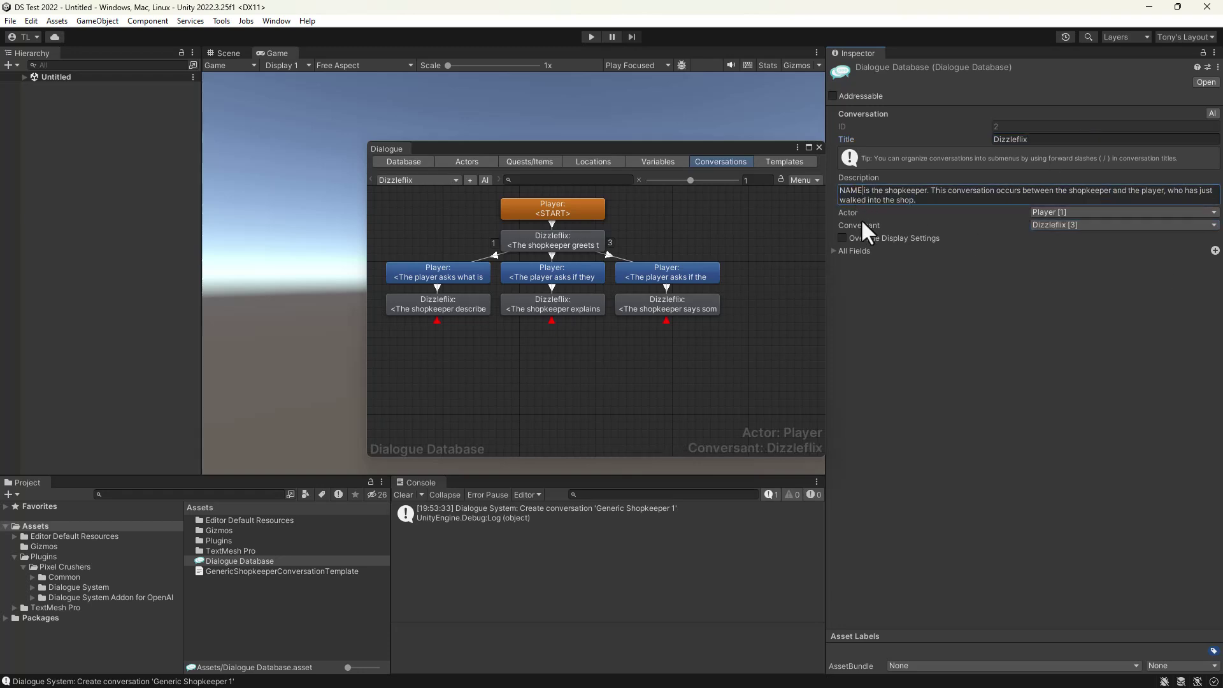
pyautogui.hotkey('ctrl', 'shift', 'Left')
pyautogui.hotkey('ctrl', 'v')
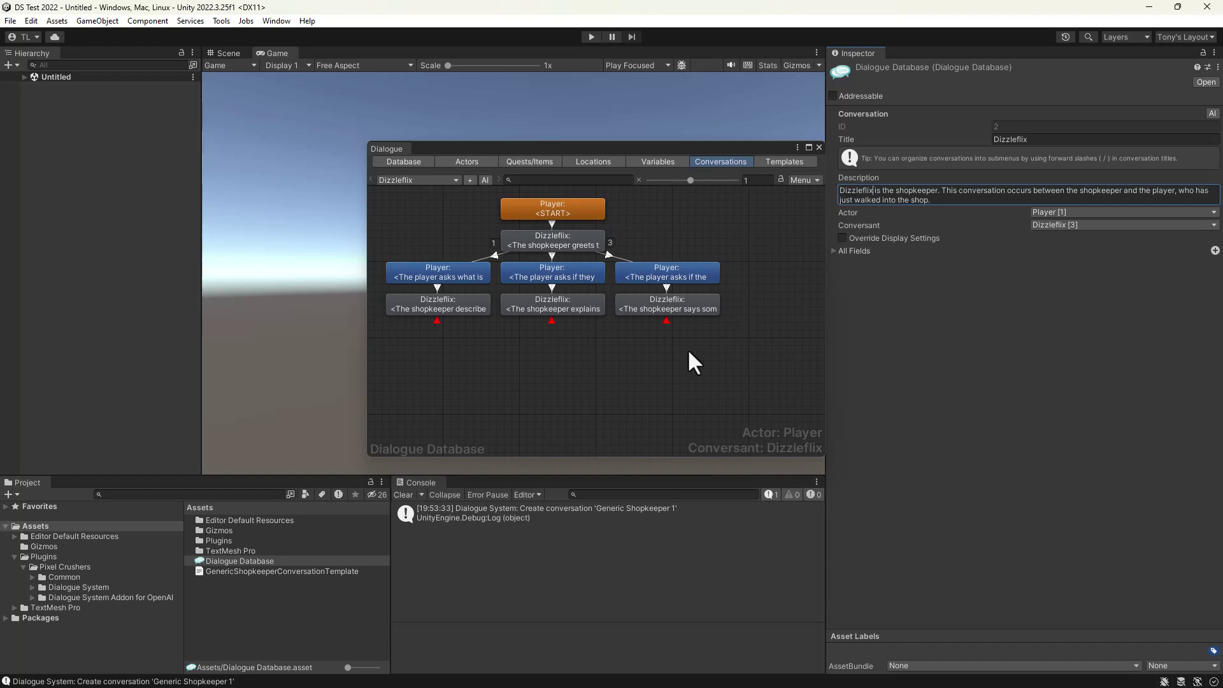
pyautogui.click(665, 376)
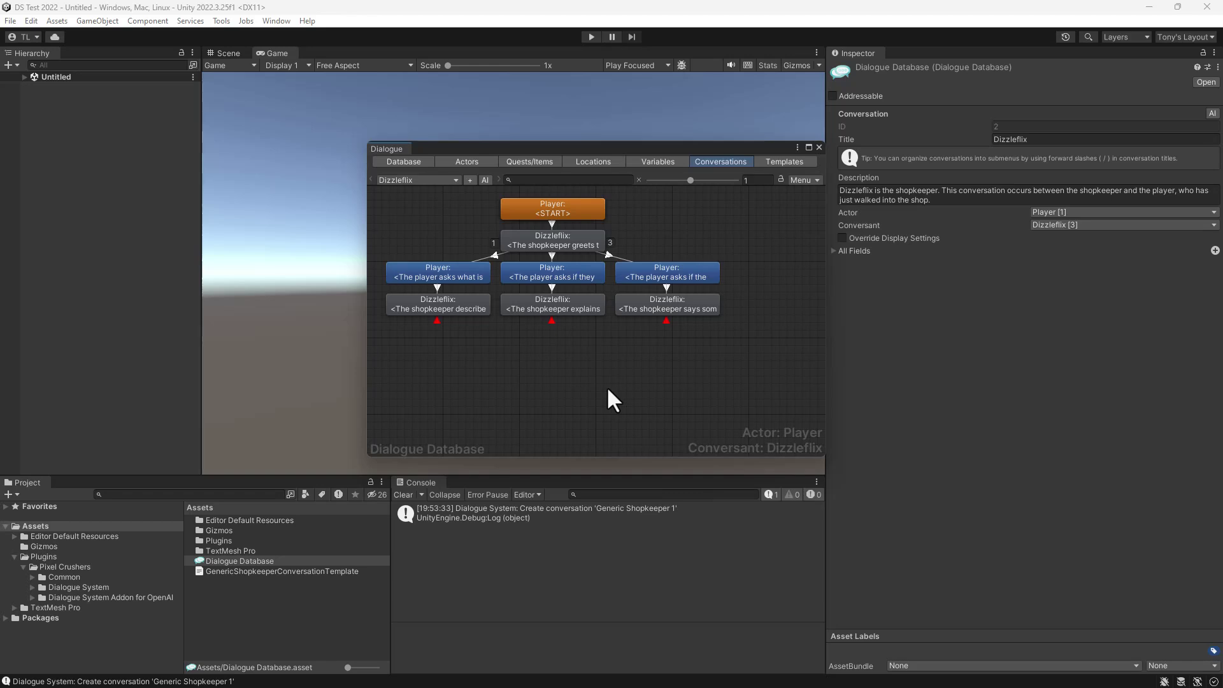
# Generate Dizzleflix's dialogue with OpenAI at temperature 0.246 and review the preview.
pyautogui.click(1212, 114)
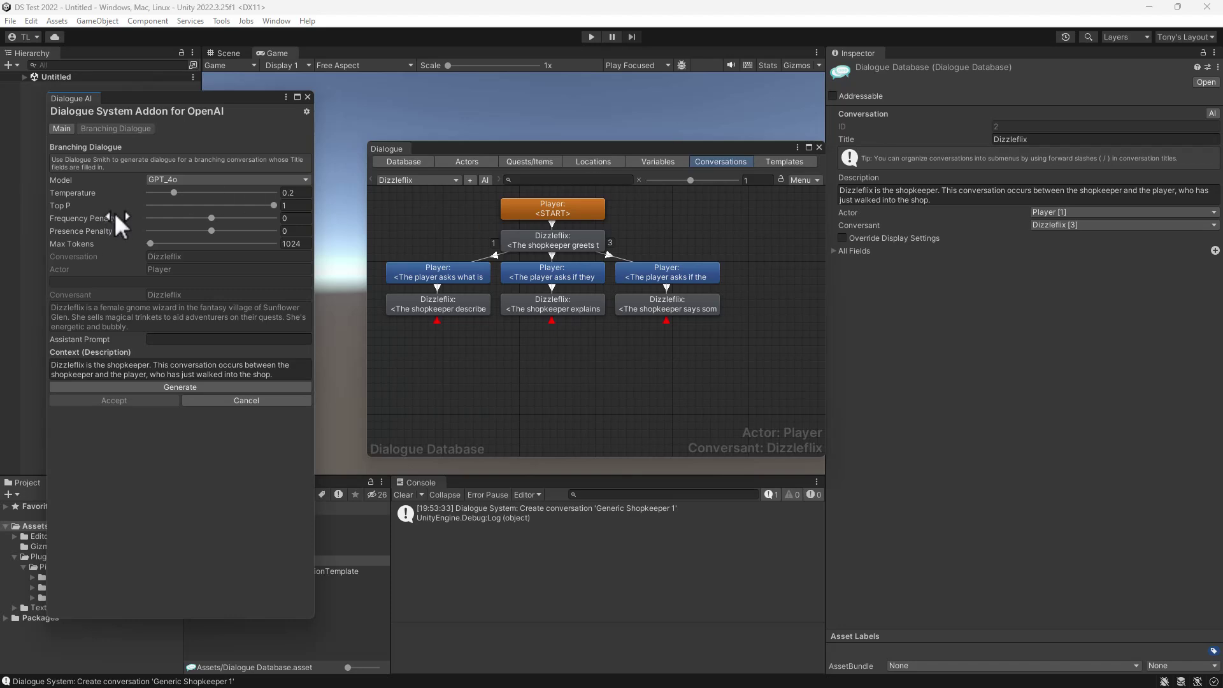
pyautogui.moveTo(173, 192); pyautogui.dragTo(178, 194)
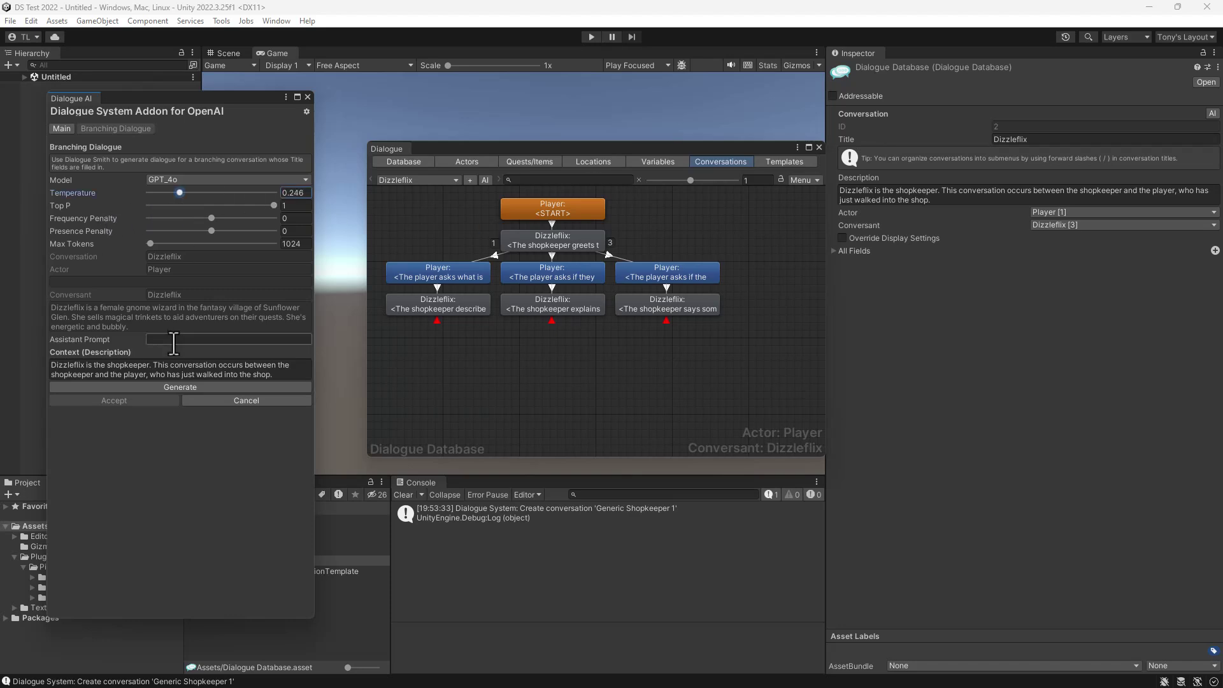
pyautogui.click(157, 386)
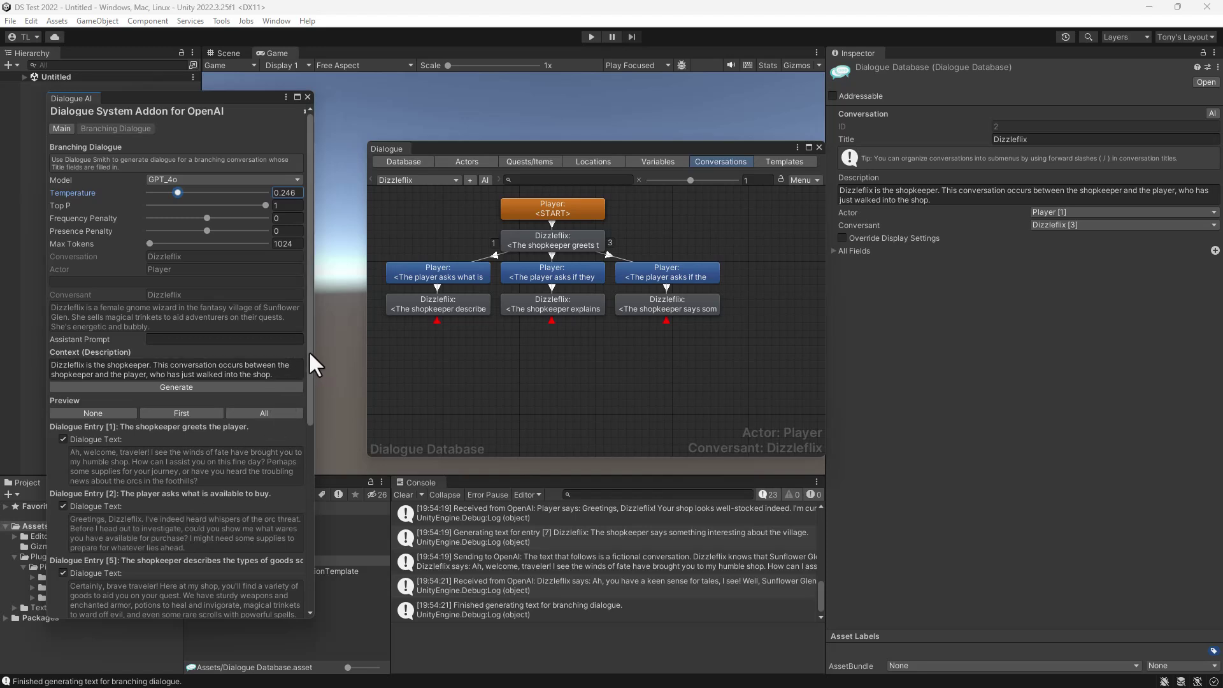
pyautogui.moveTo(308, 350); pyautogui.dragTo(330, 392)
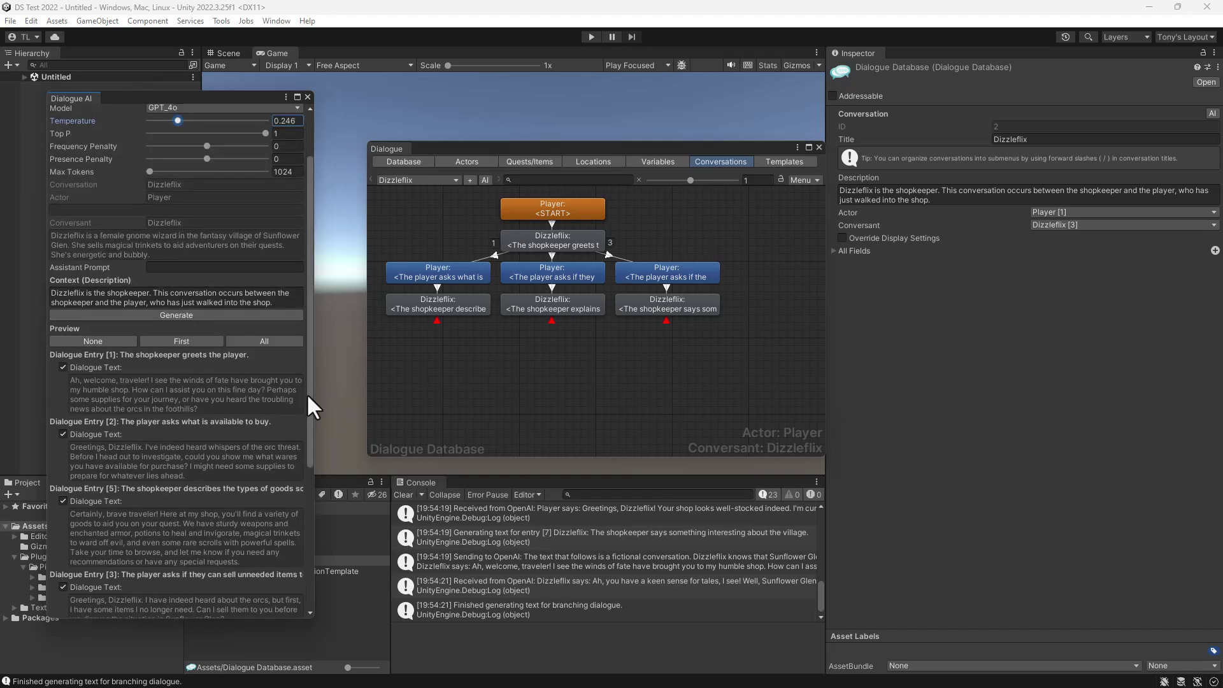
pyautogui.moveTo(307, 393); pyautogui.dragTo(307, 531)
pyautogui.click(140, 608)
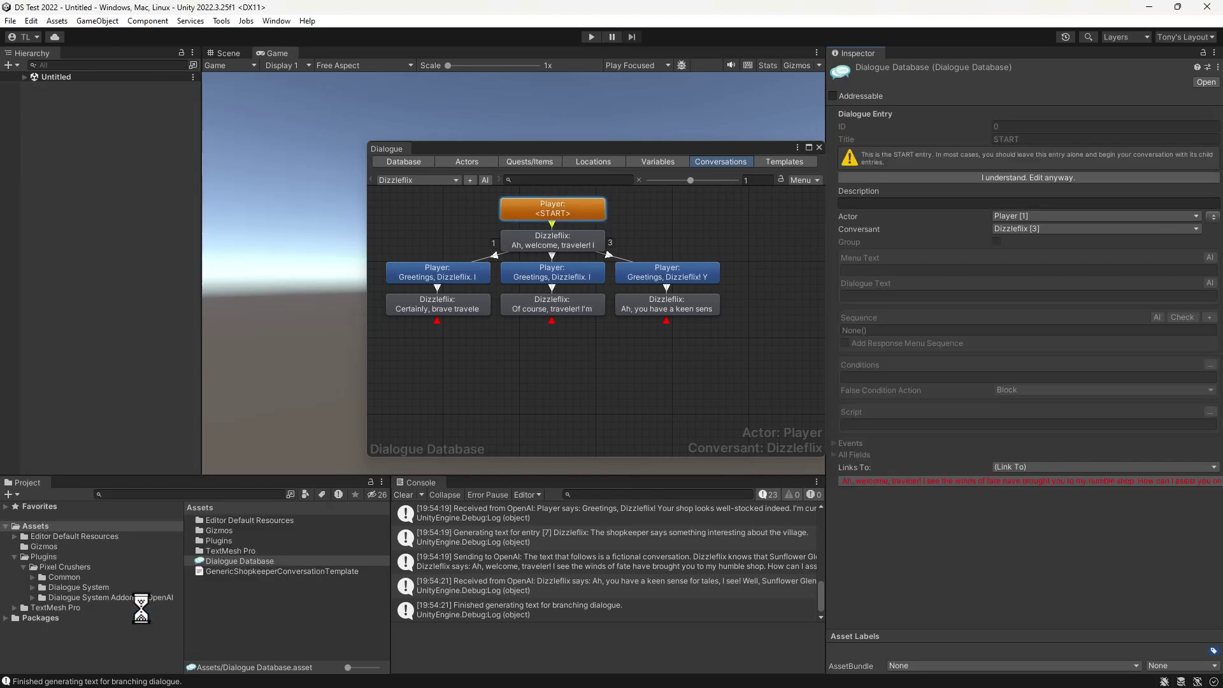
pyautogui.click(570, 239)
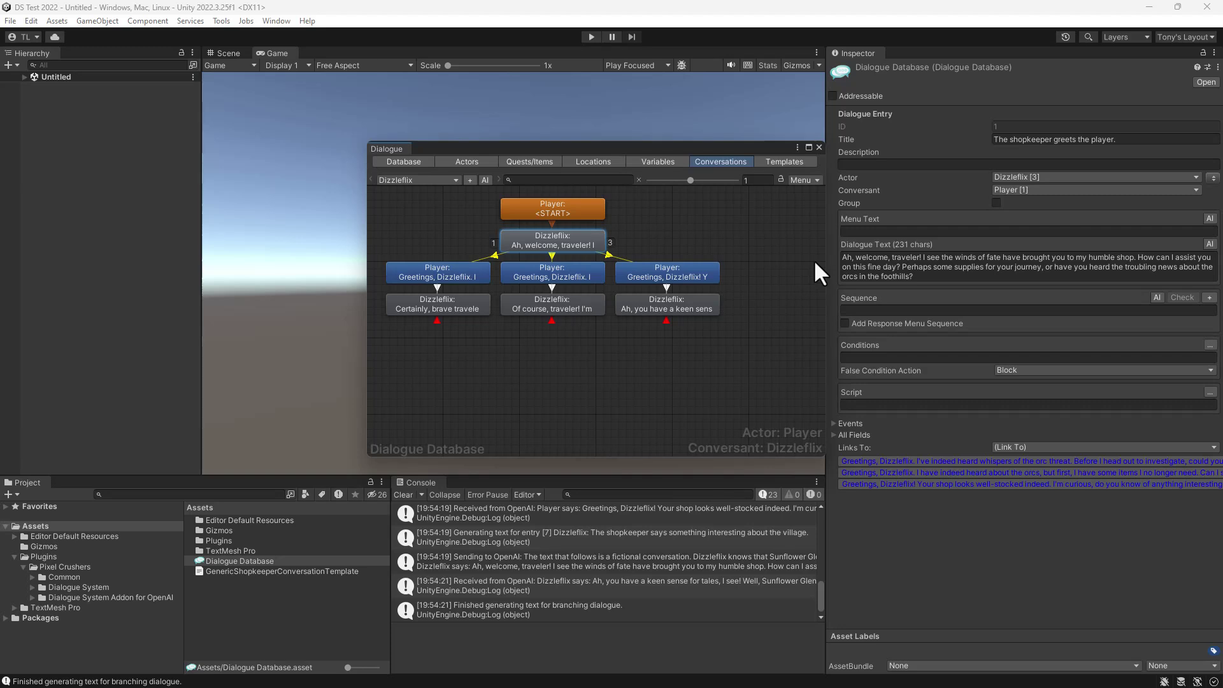
pyautogui.click(404, 274)
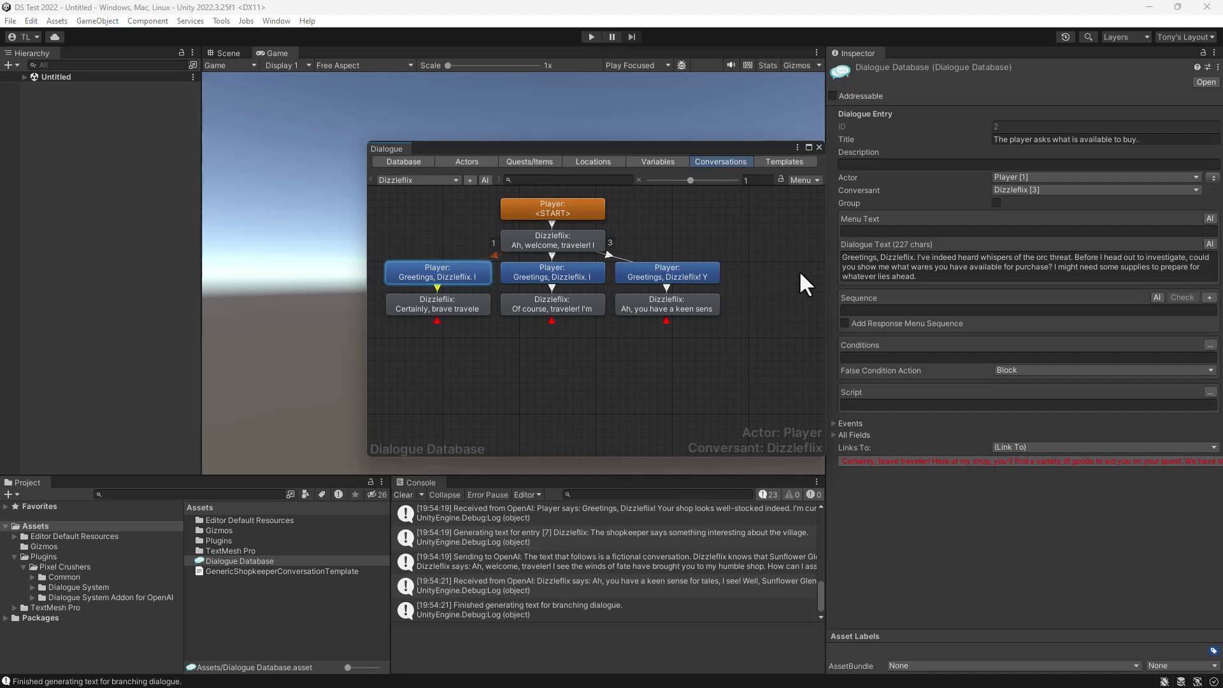
pyautogui.click(412, 305)
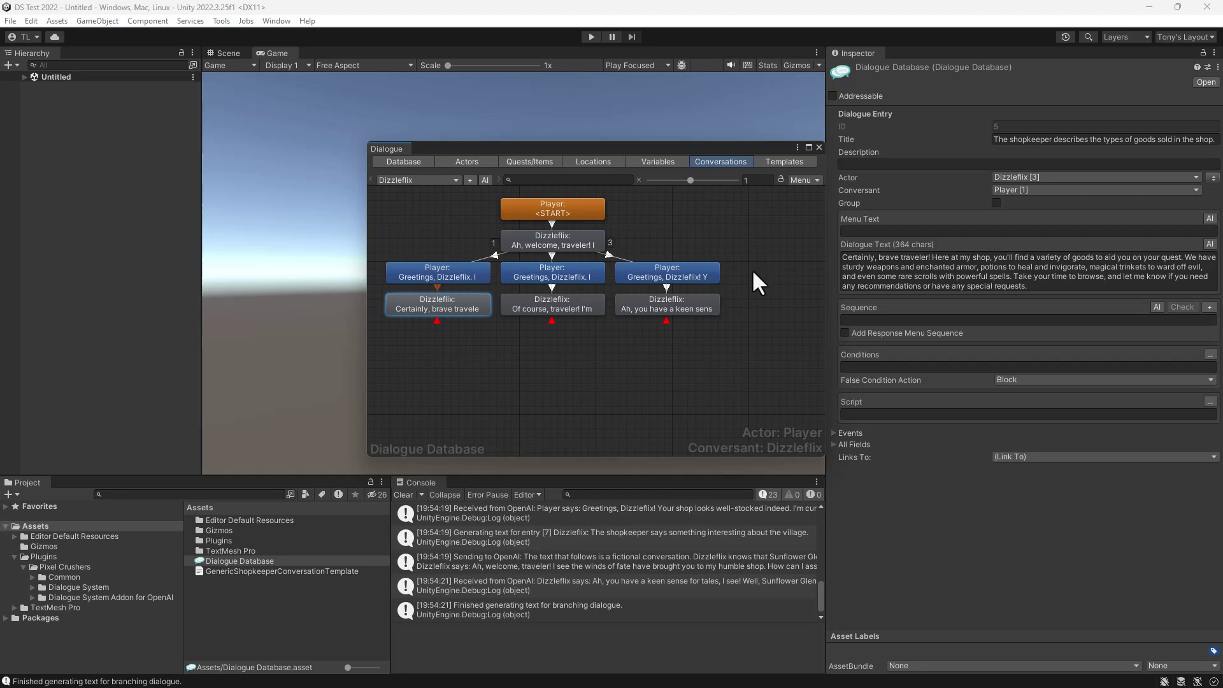
pyautogui.click(690, 268)
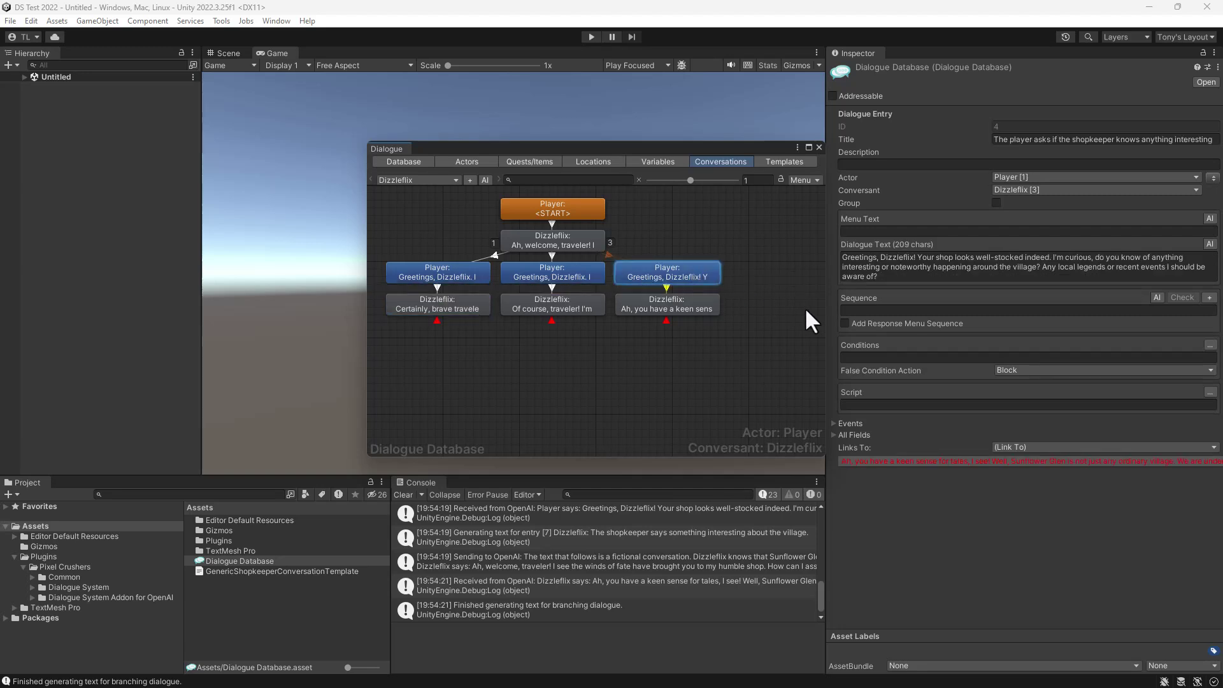
pyautogui.click(683, 305)
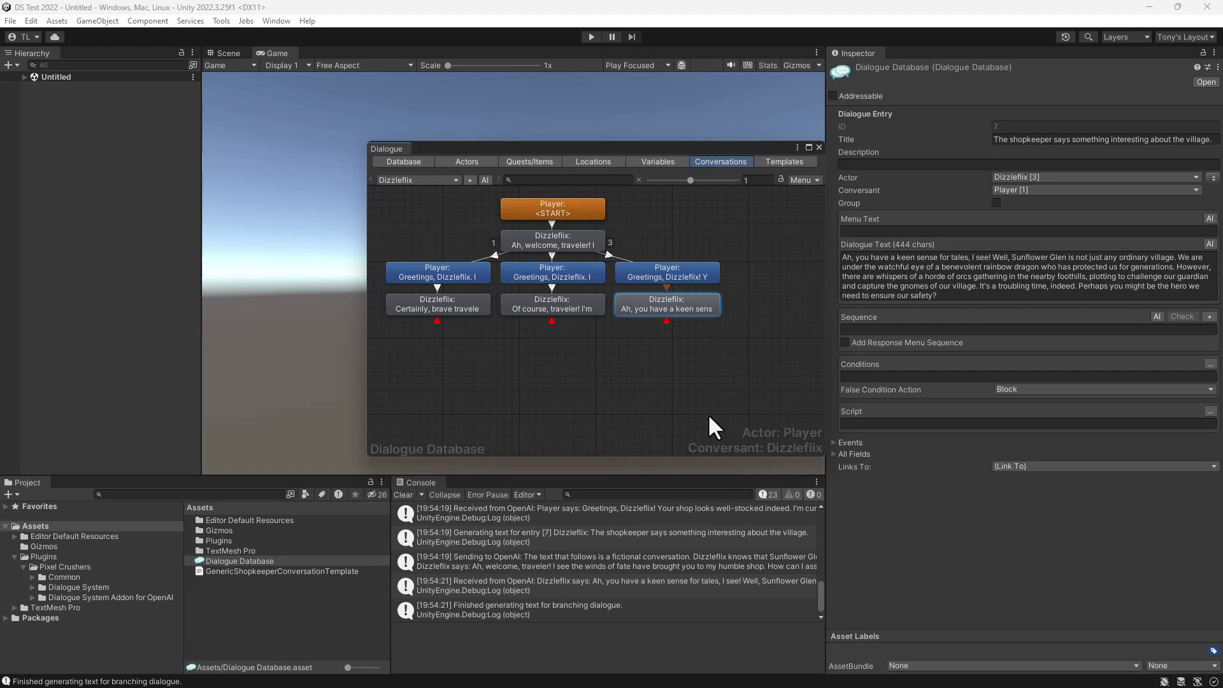
# Duplicate the Generic Shopkeeper conversation as a new copy.
pyautogui.click(423, 178)
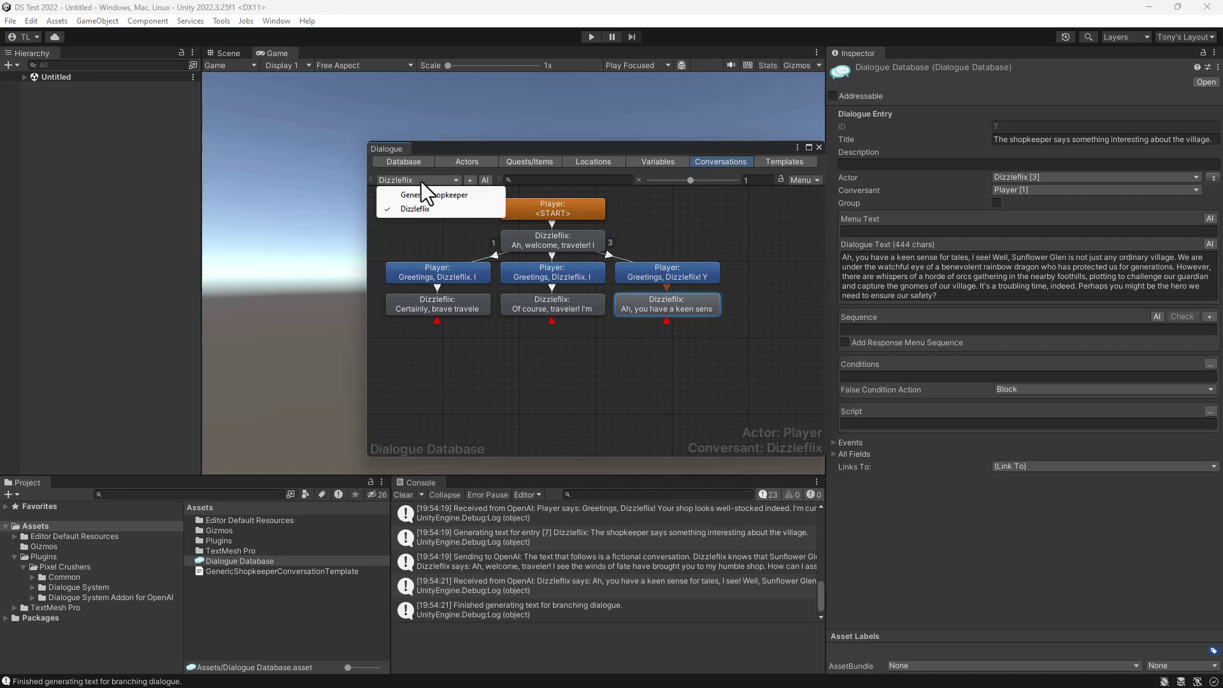
pyautogui.click(427, 196)
pyautogui.rightClick(651, 357)
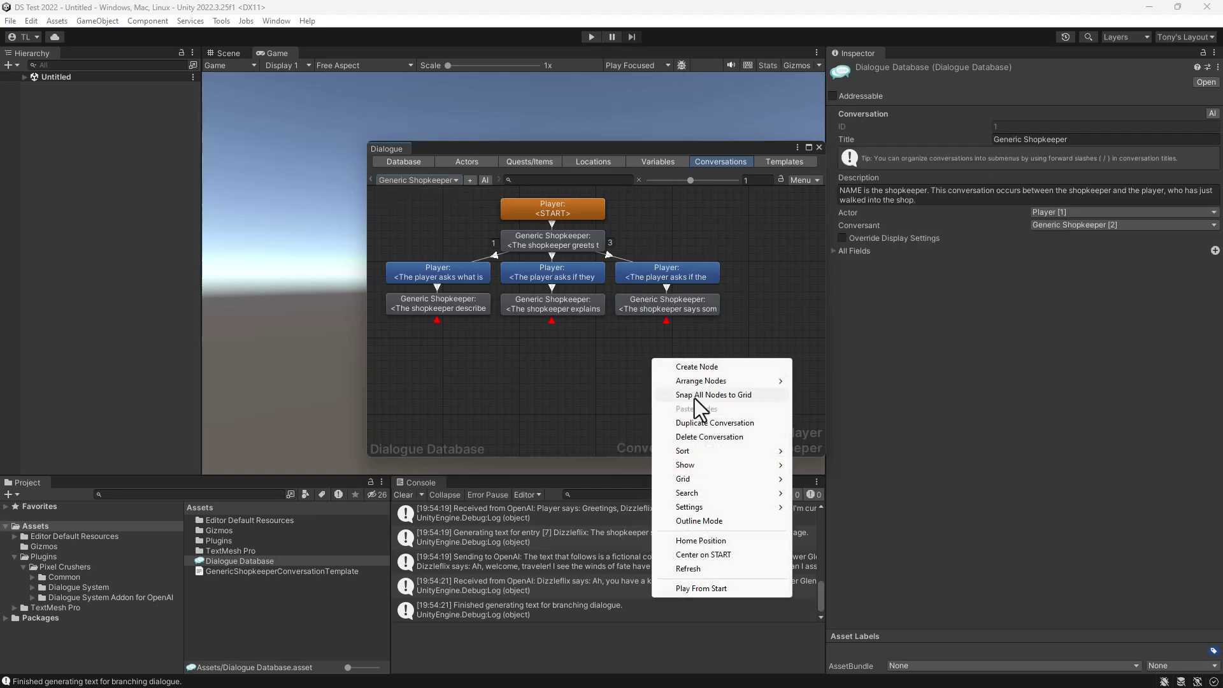
pyautogui.click(705, 426)
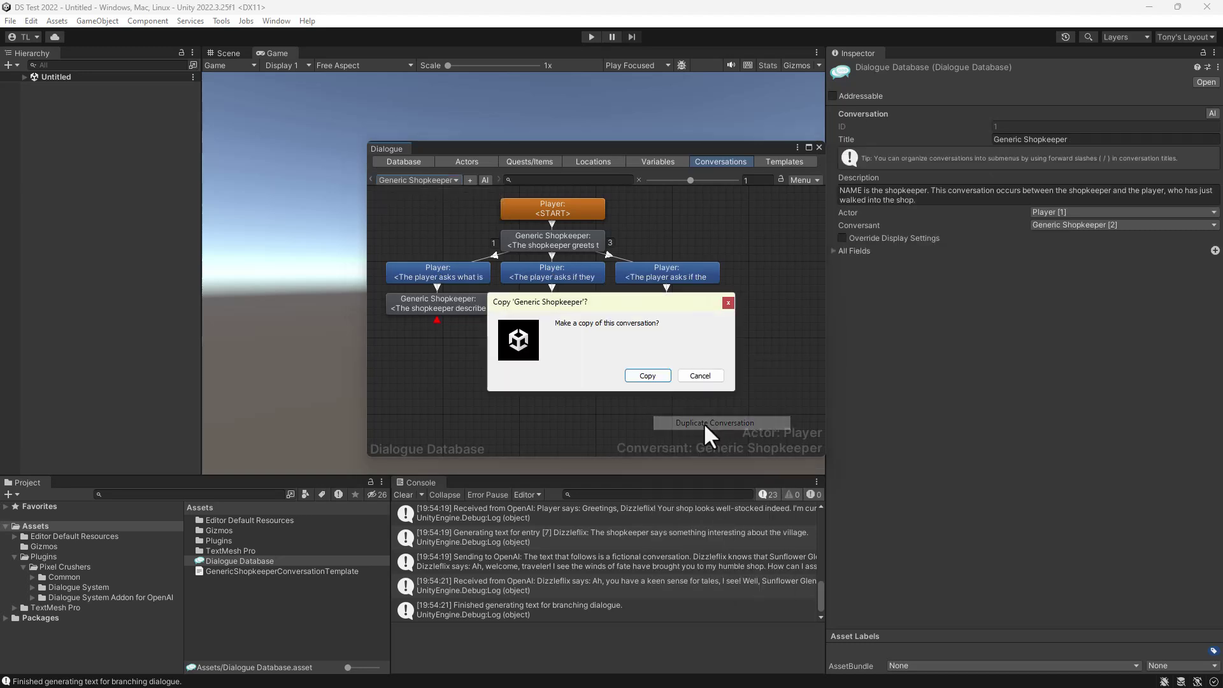
pyautogui.click(667, 373)
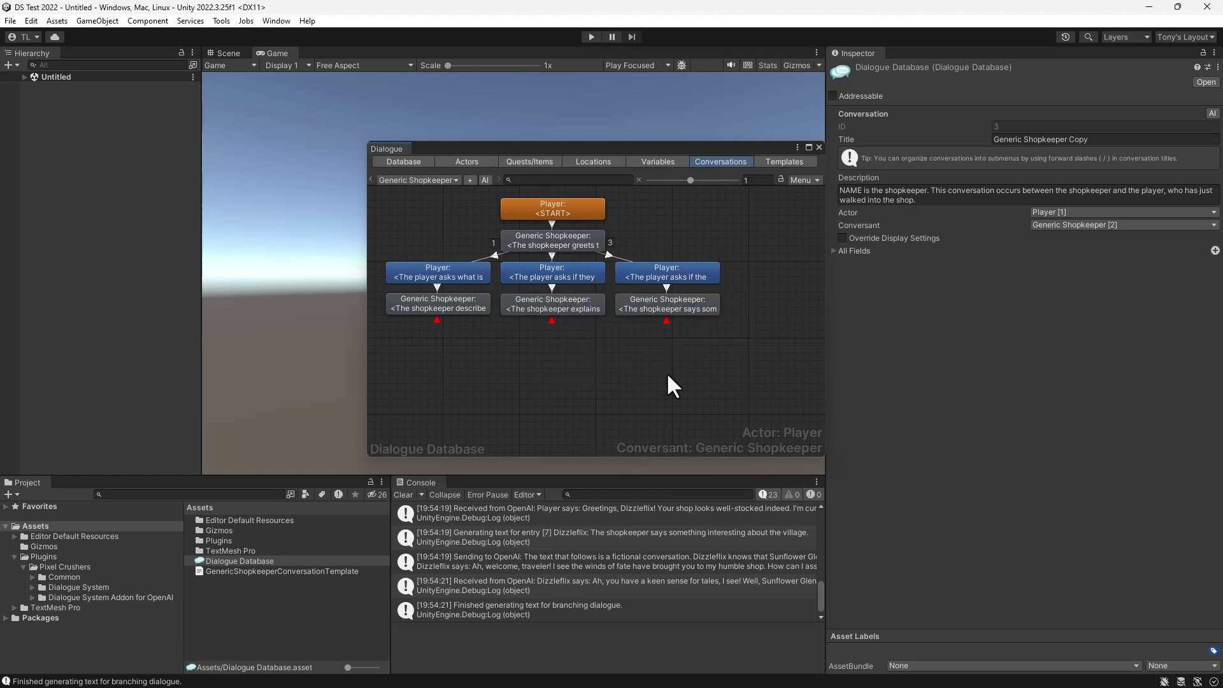
# Retitle the copied conversation Scarlan the Destroyer.
pyautogui.click(463, 161)
pyautogui.click(462, 254)
pyautogui.hotkey('ctrl', 'c')
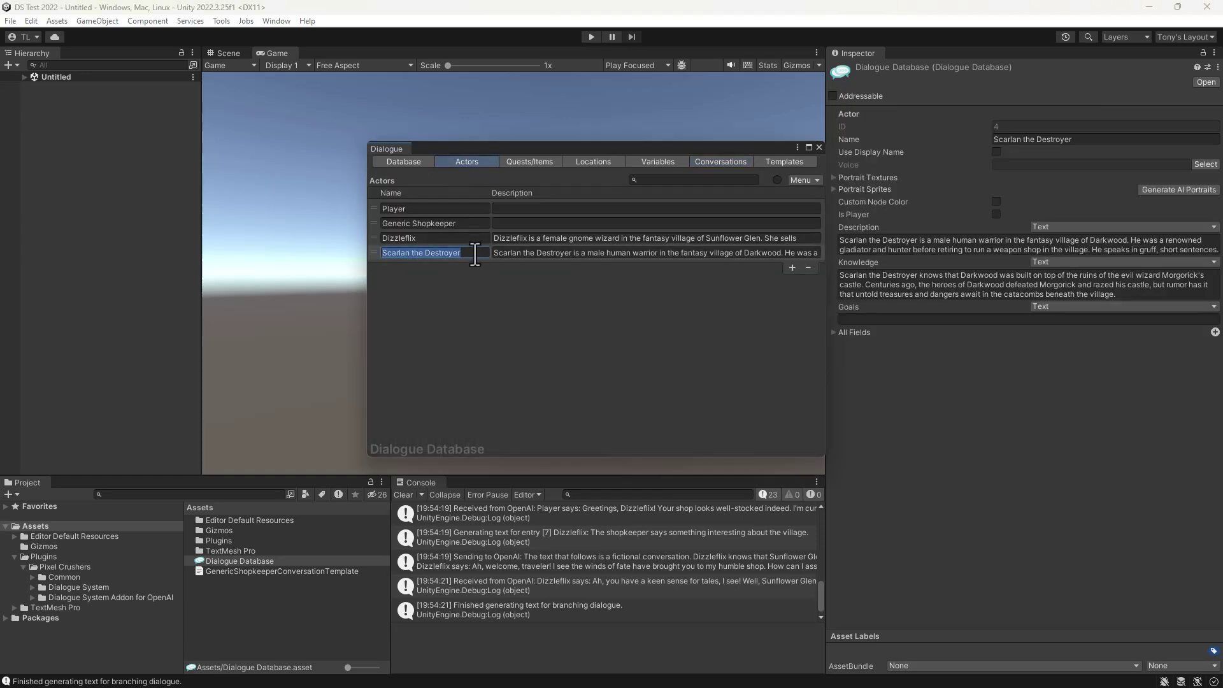
pyautogui.click(715, 161)
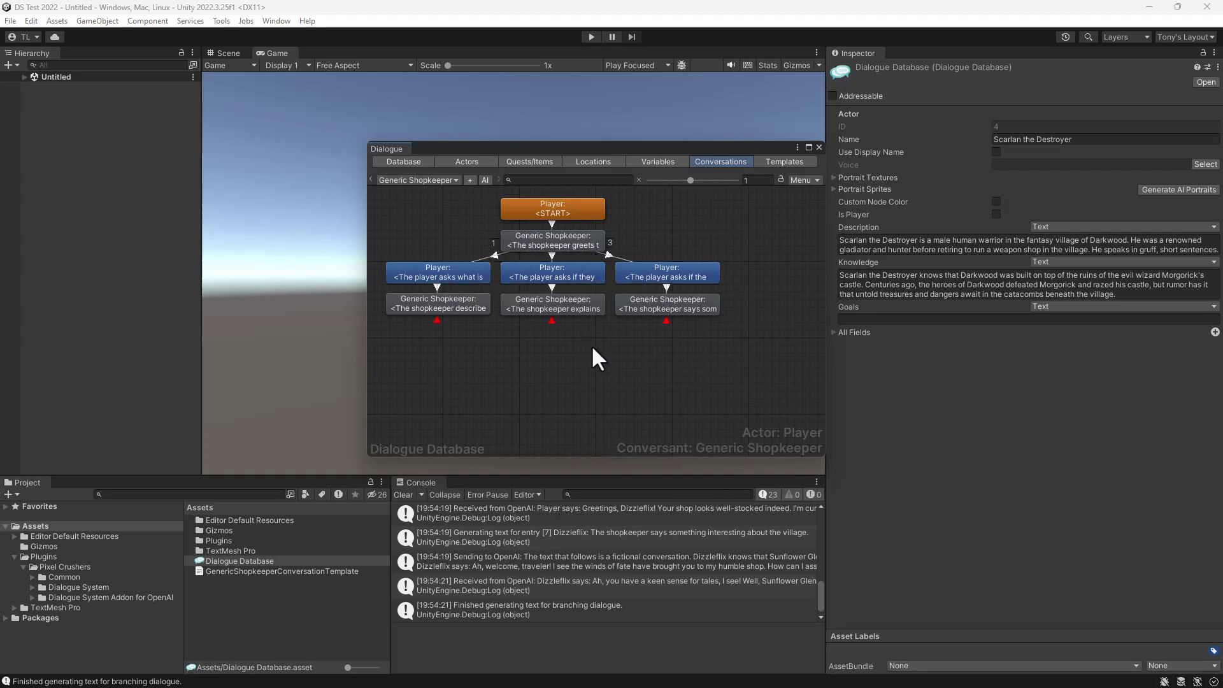
pyautogui.click(727, 354)
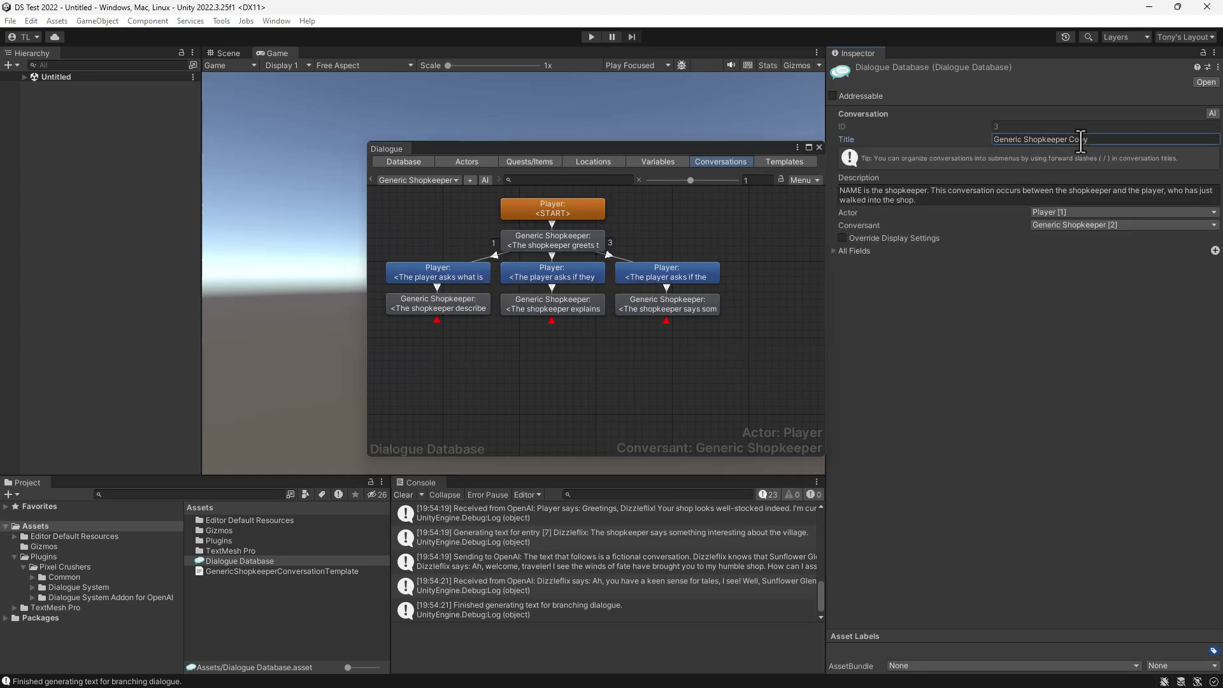
pyautogui.click(1077, 139)
pyautogui.hotkey('ctrl', 'v')
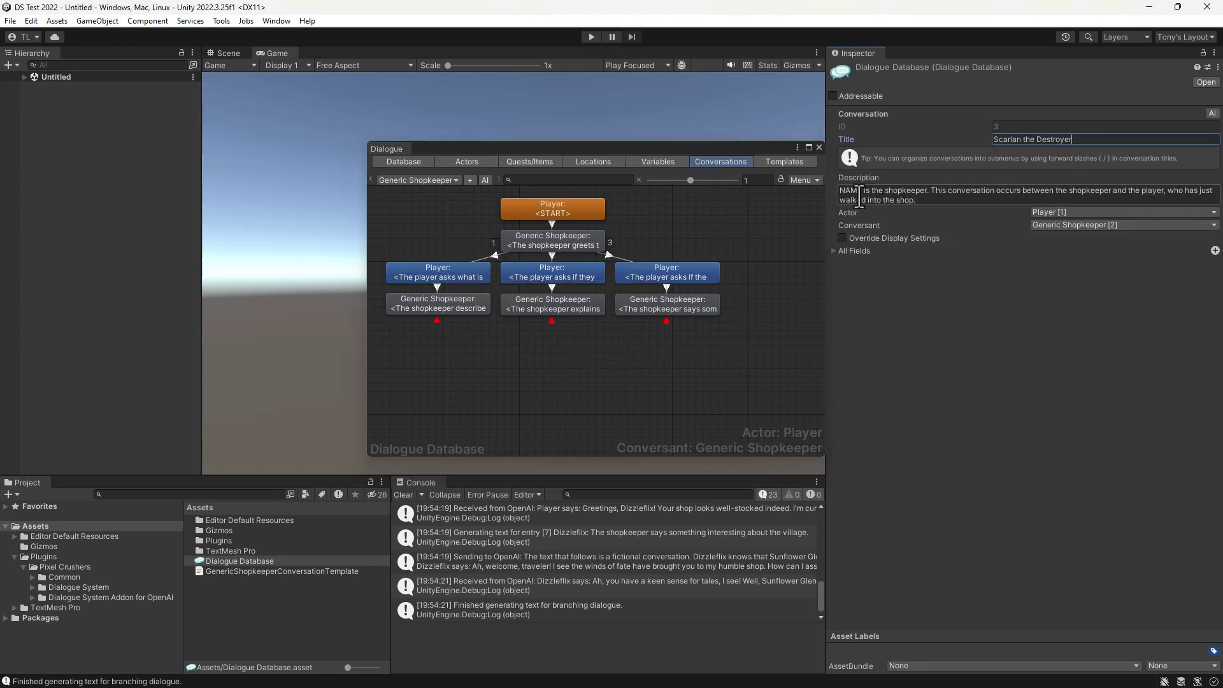
# Replace NAME in the description with Scarlan the Destroyer and make him conversant.
pyautogui.moveTo(840, 190); pyautogui.dragTo(855, 191)
pyautogui.hotkey('ctrl', 'v')
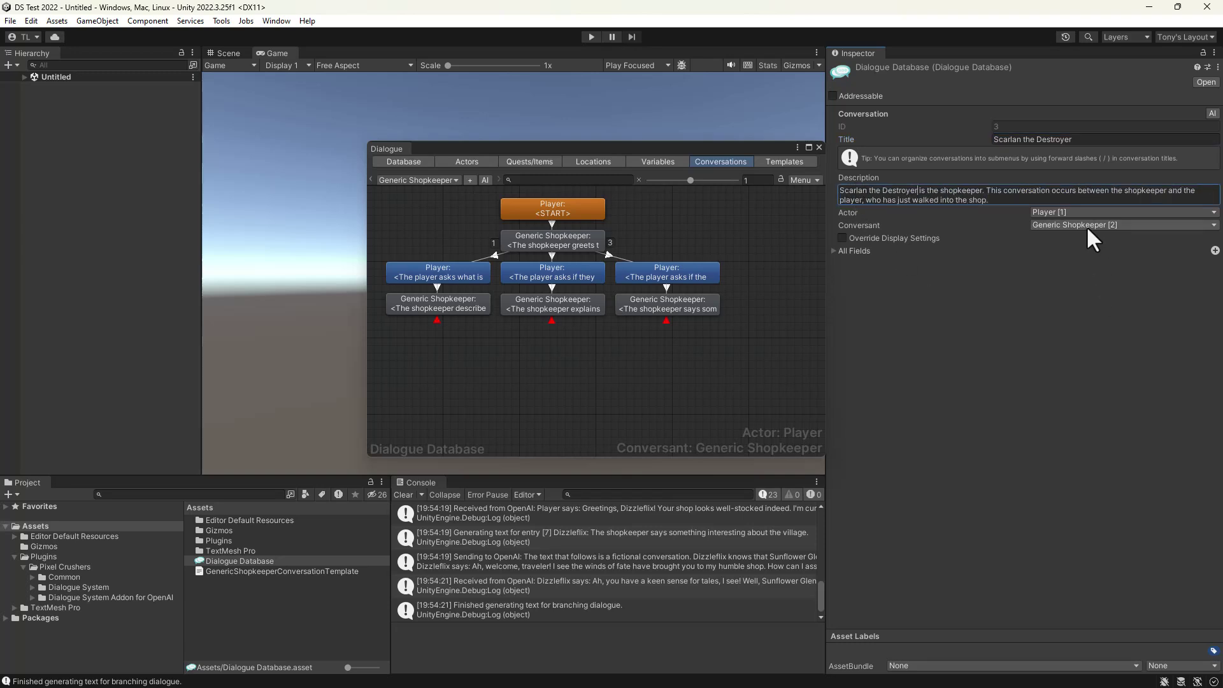
pyautogui.click(1081, 223)
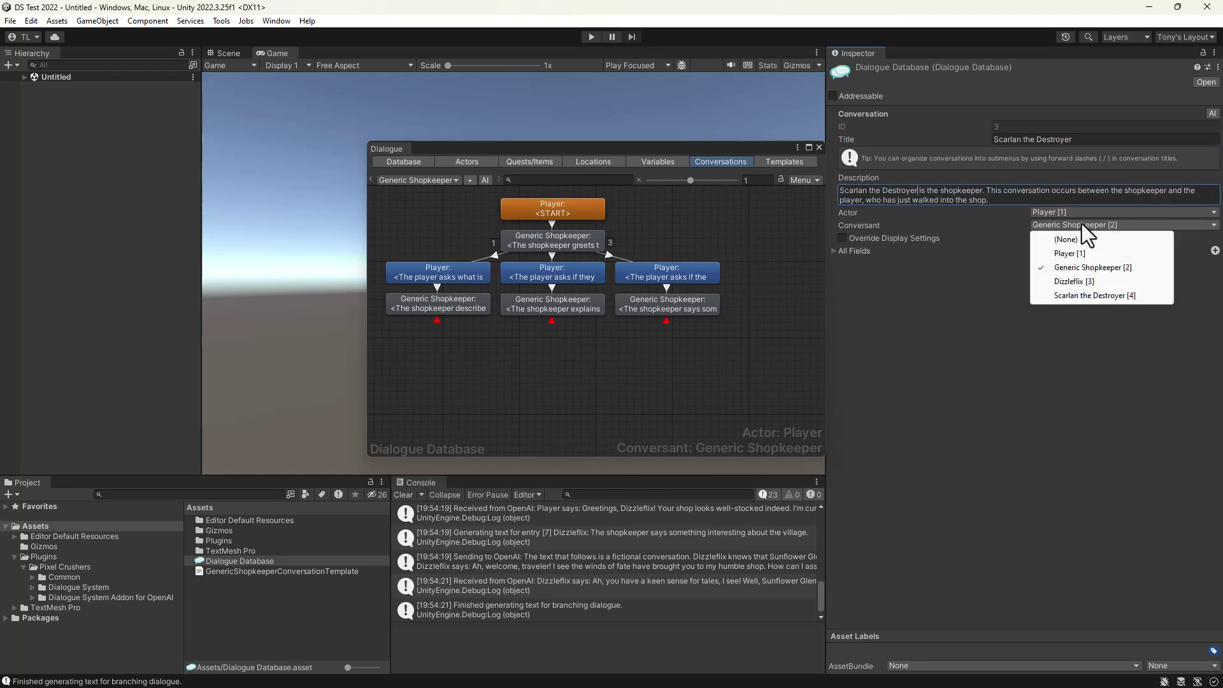
pyautogui.click(1080, 296)
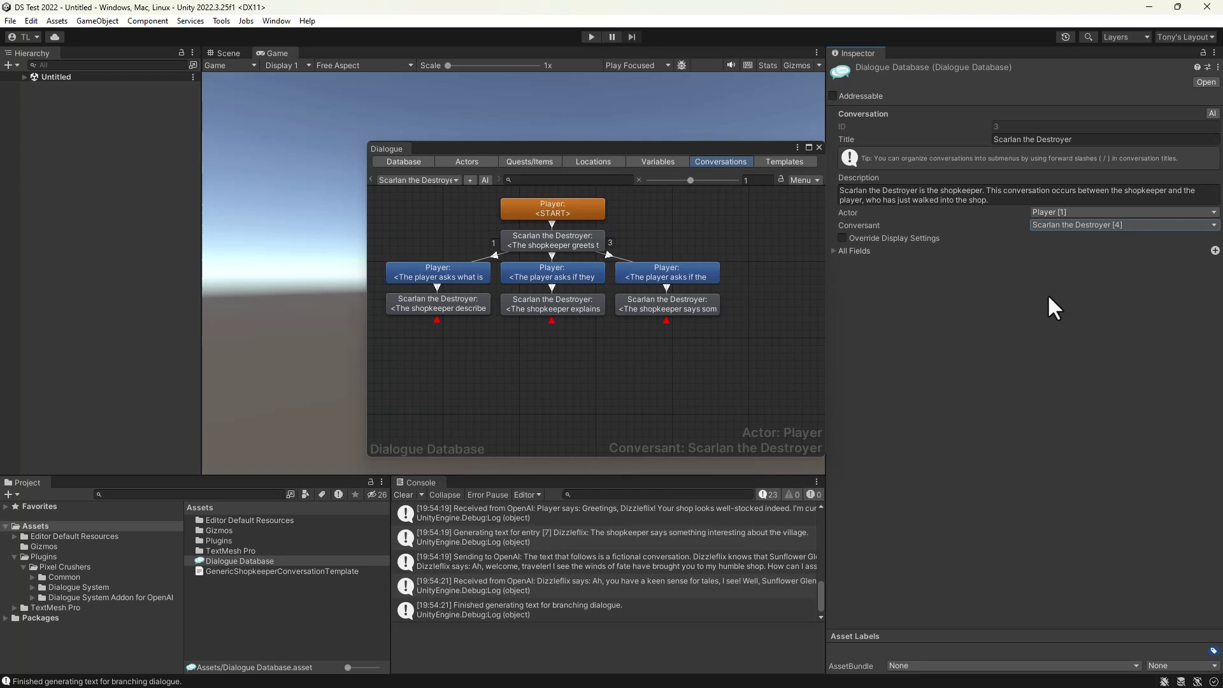
# Generate OpenAI dialogue for Scarlan the Destroyer's conversation and accept it into the nodes.
pyautogui.click(1212, 114)
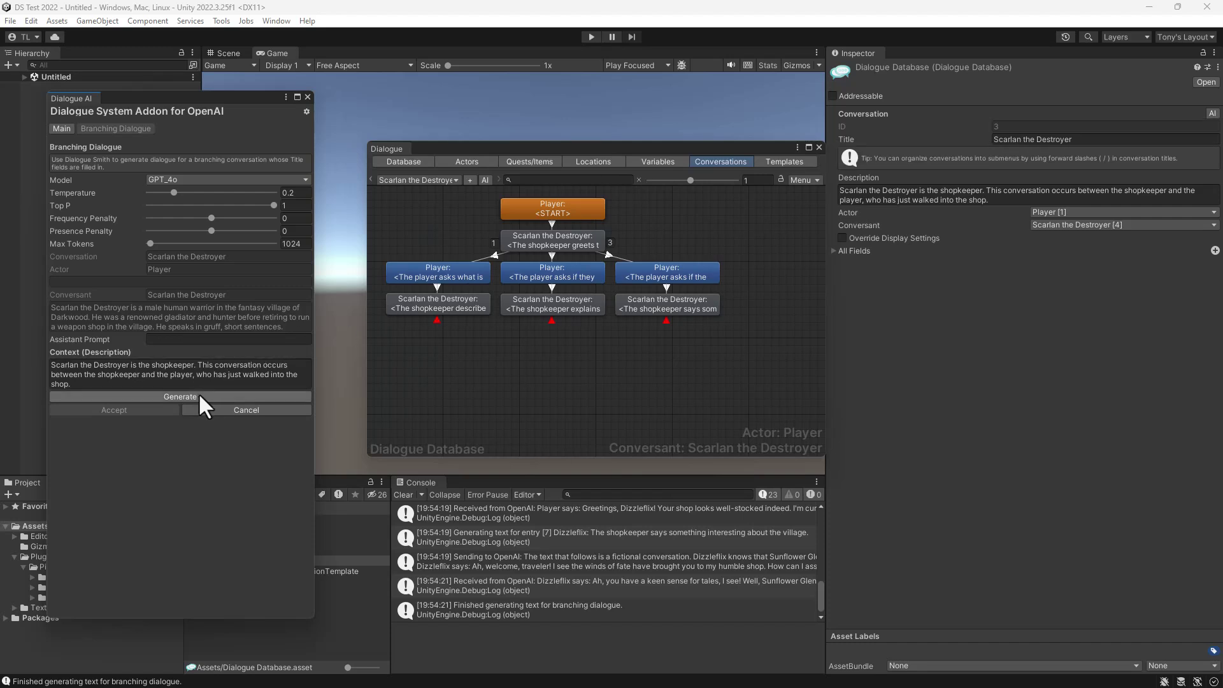
pyautogui.click(180, 396)
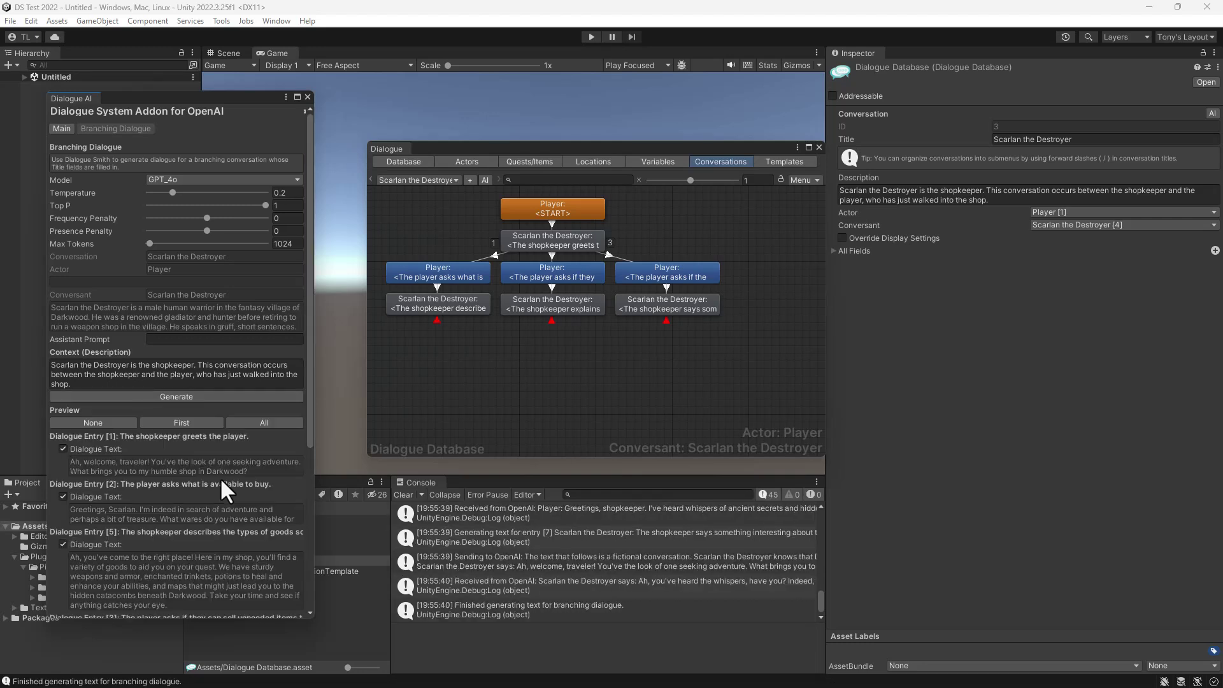
pyautogui.moveTo(309, 302); pyautogui.dragTo(303, 474)
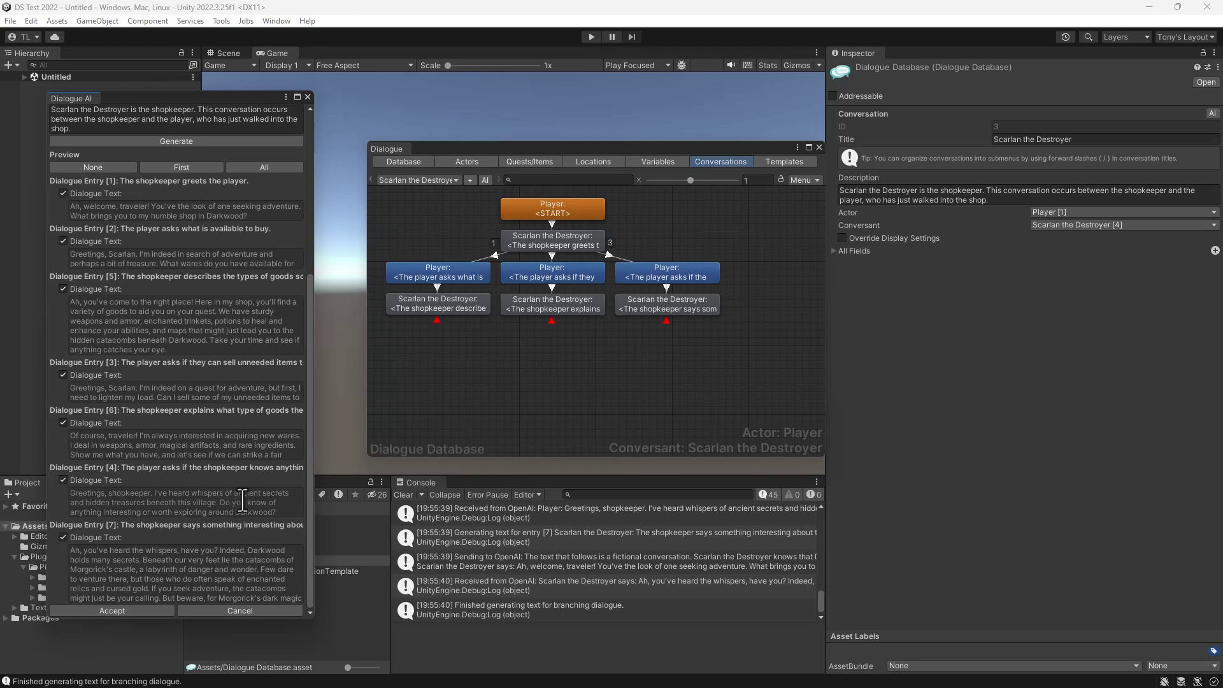
pyautogui.click(146, 609)
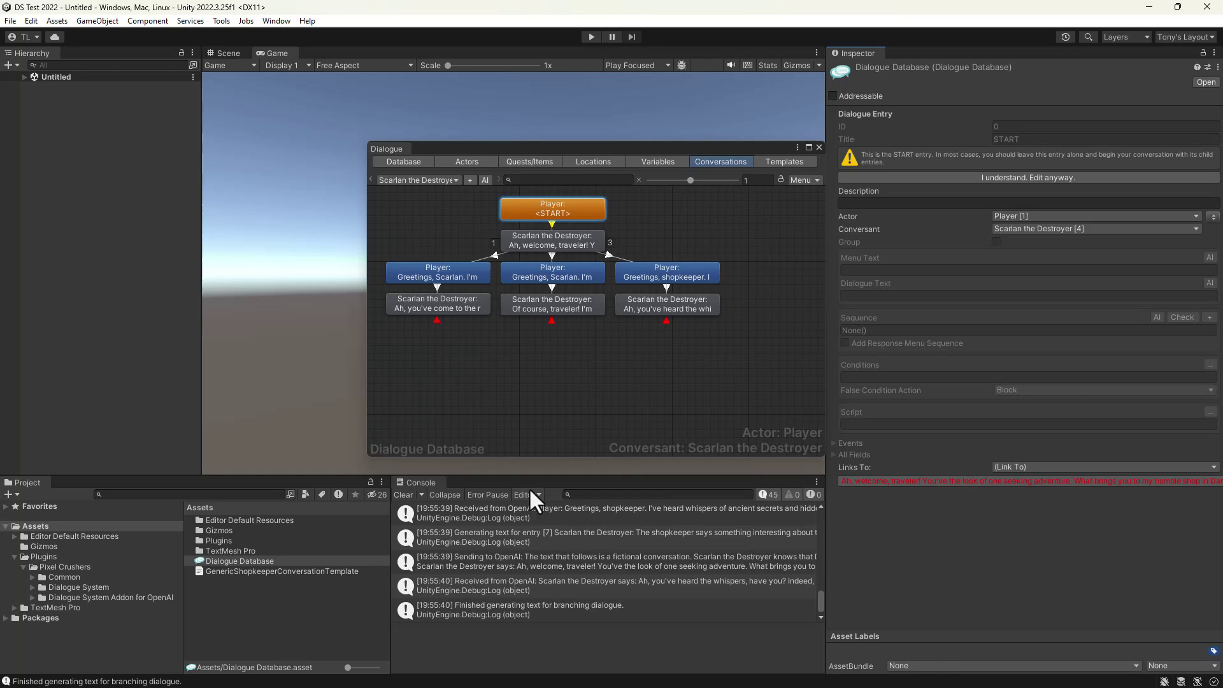
pyautogui.click(564, 239)
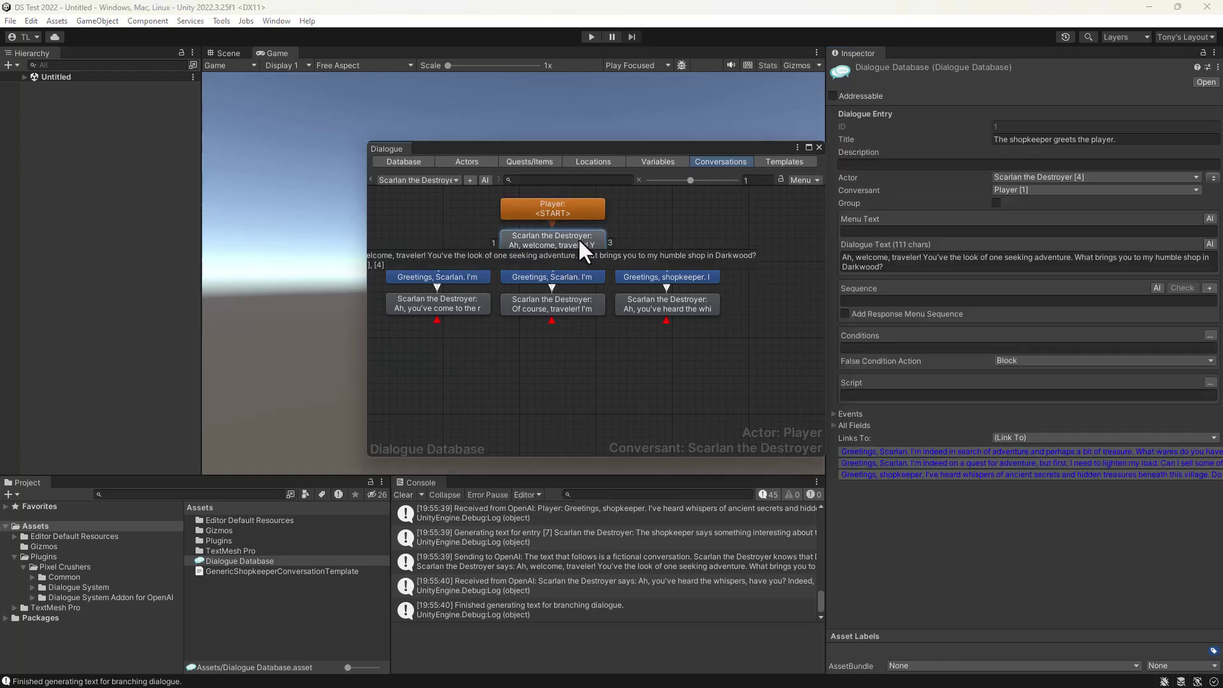
pyautogui.click(662, 270)
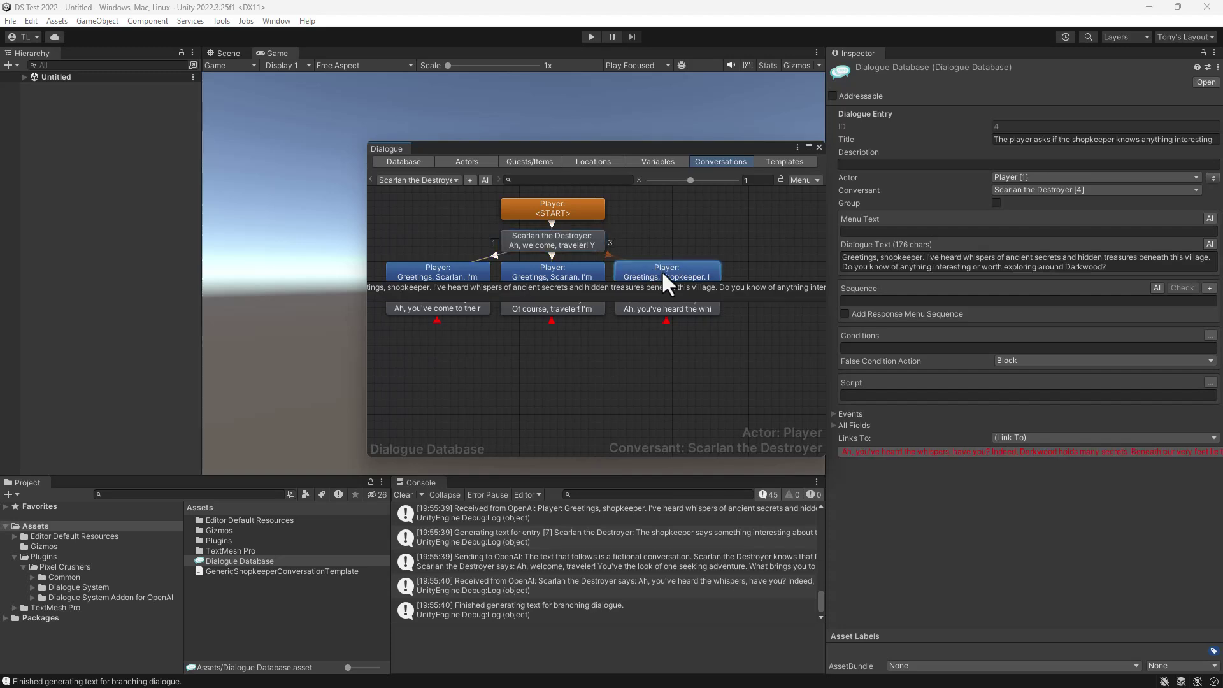
pyautogui.click(667, 308)
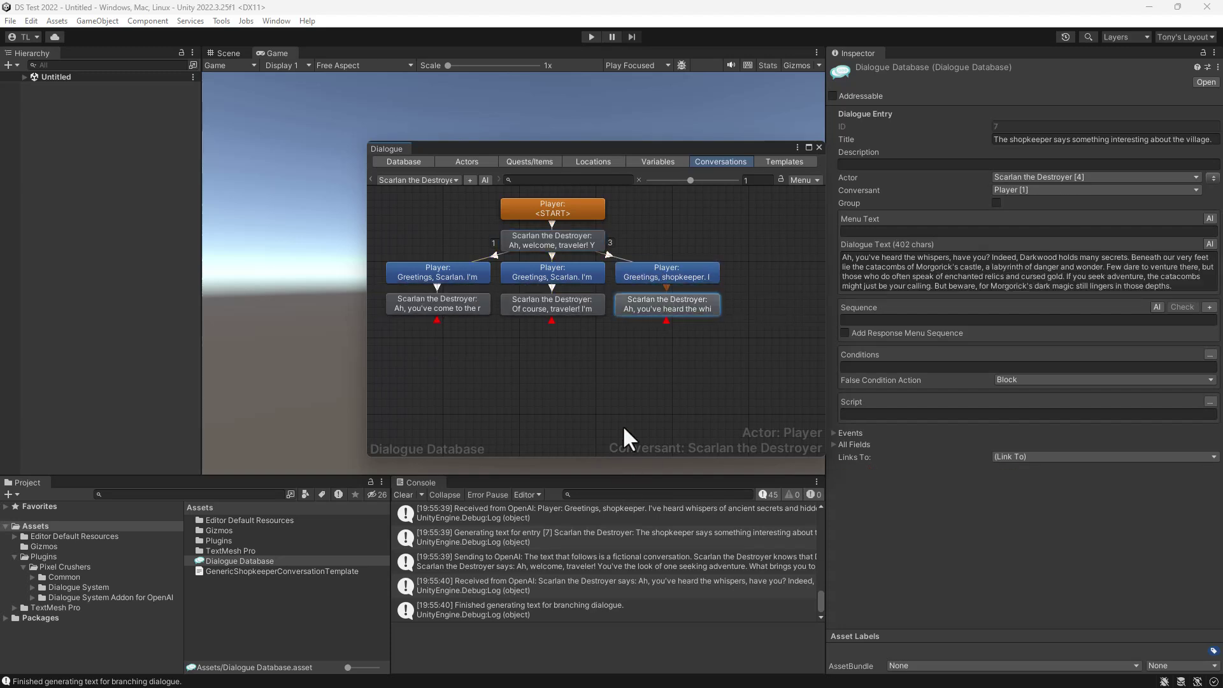